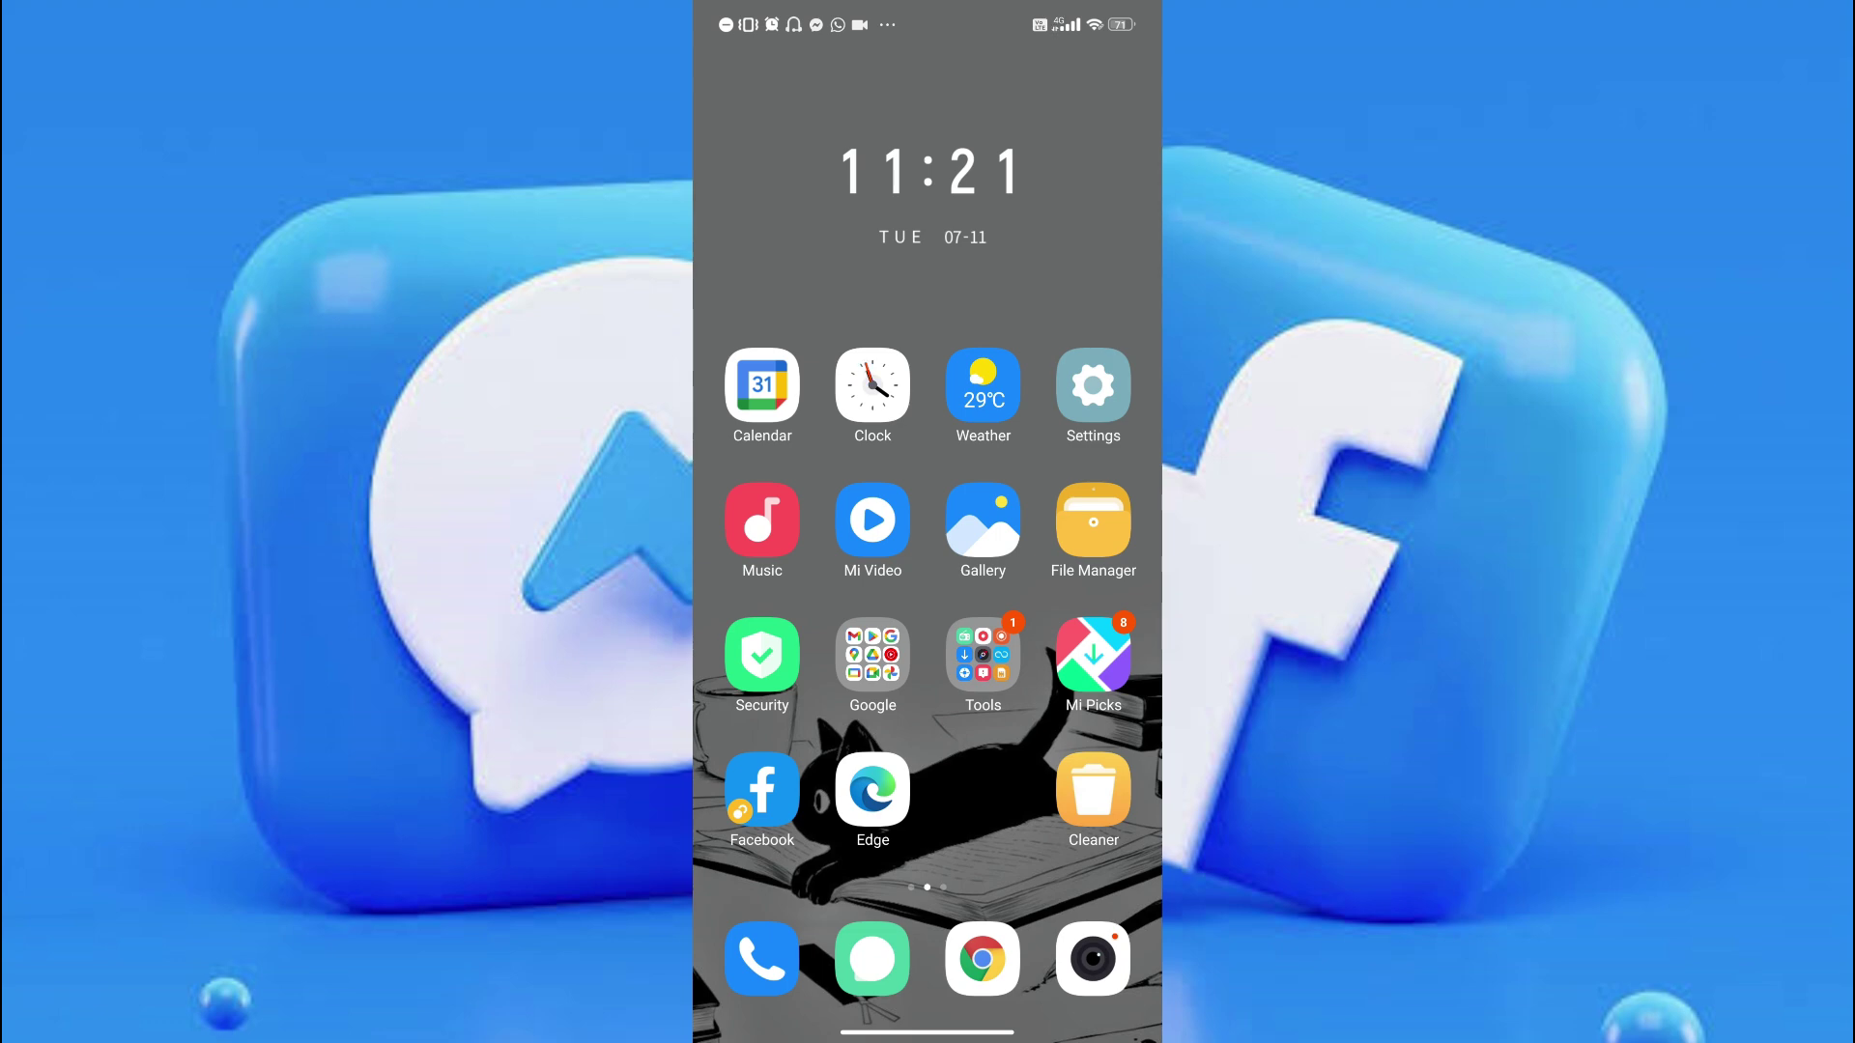
- Leave the browser's Facebook merge help for the home screen and launch the Facebook app
click(873, 791)
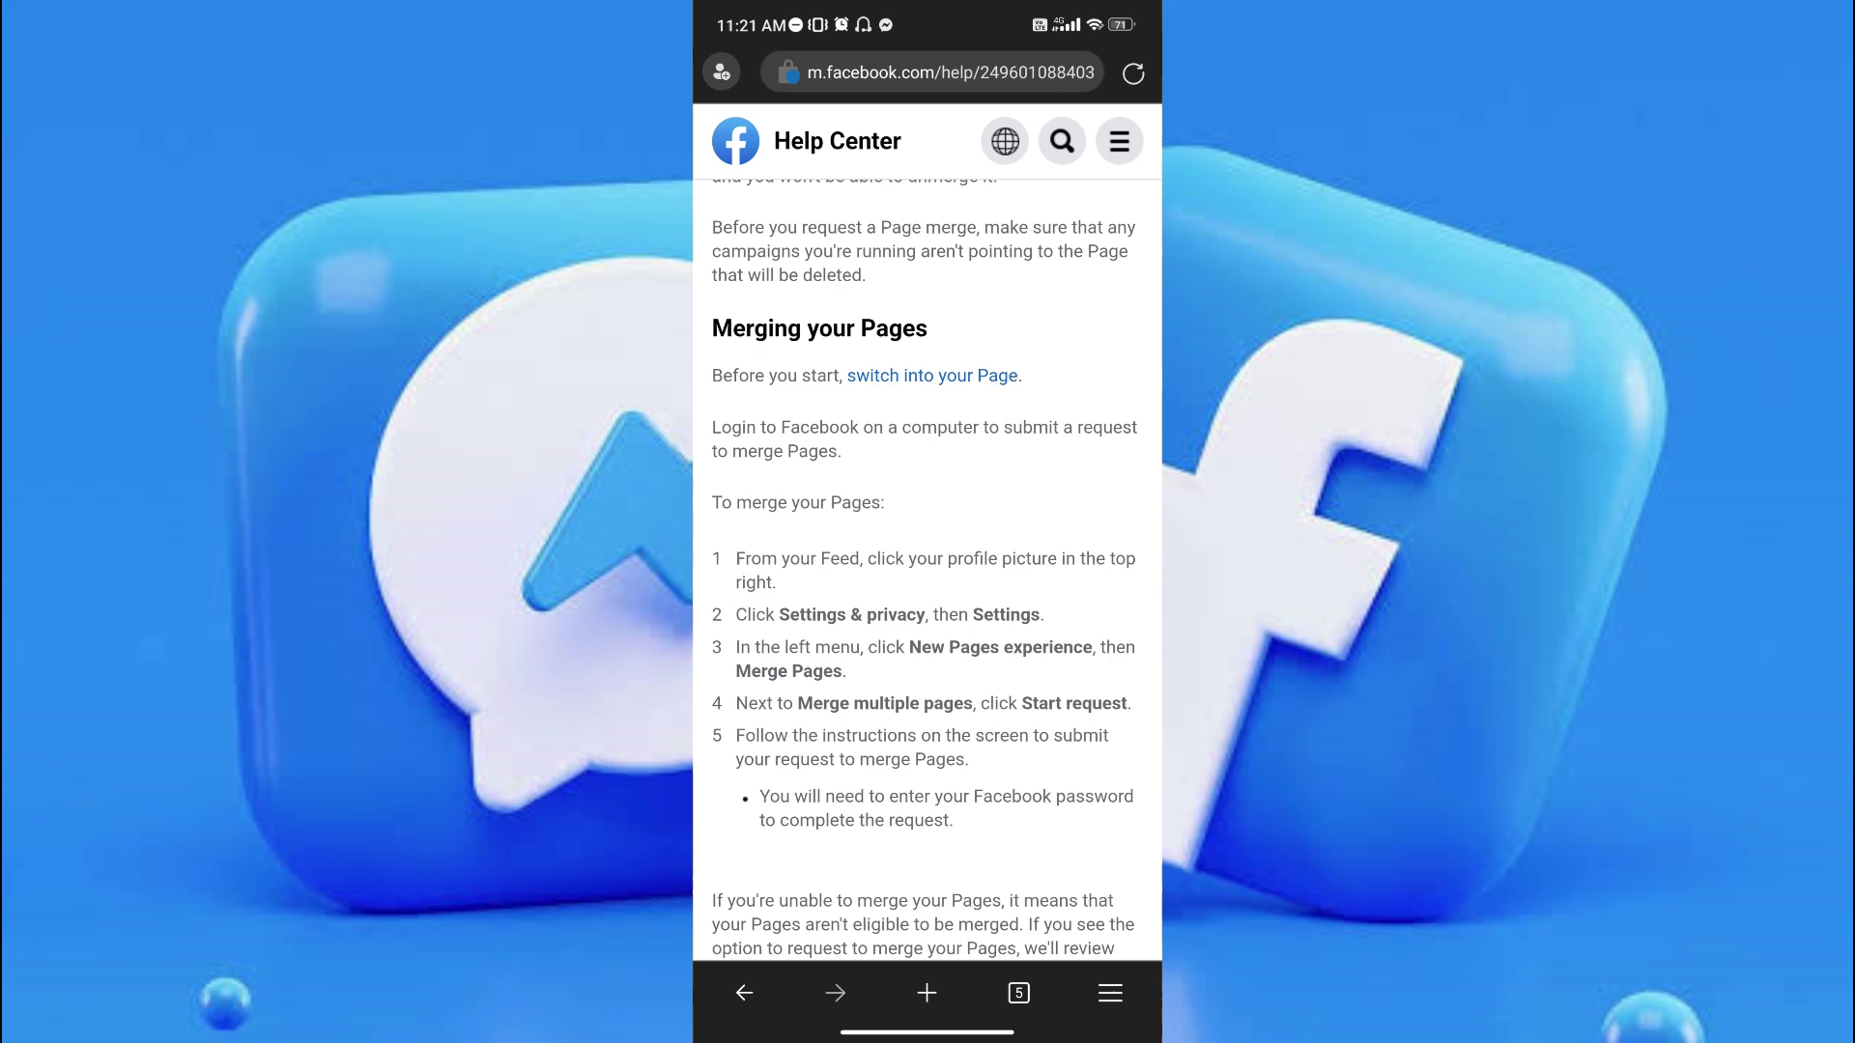
drag(751, 466, 750, 435)
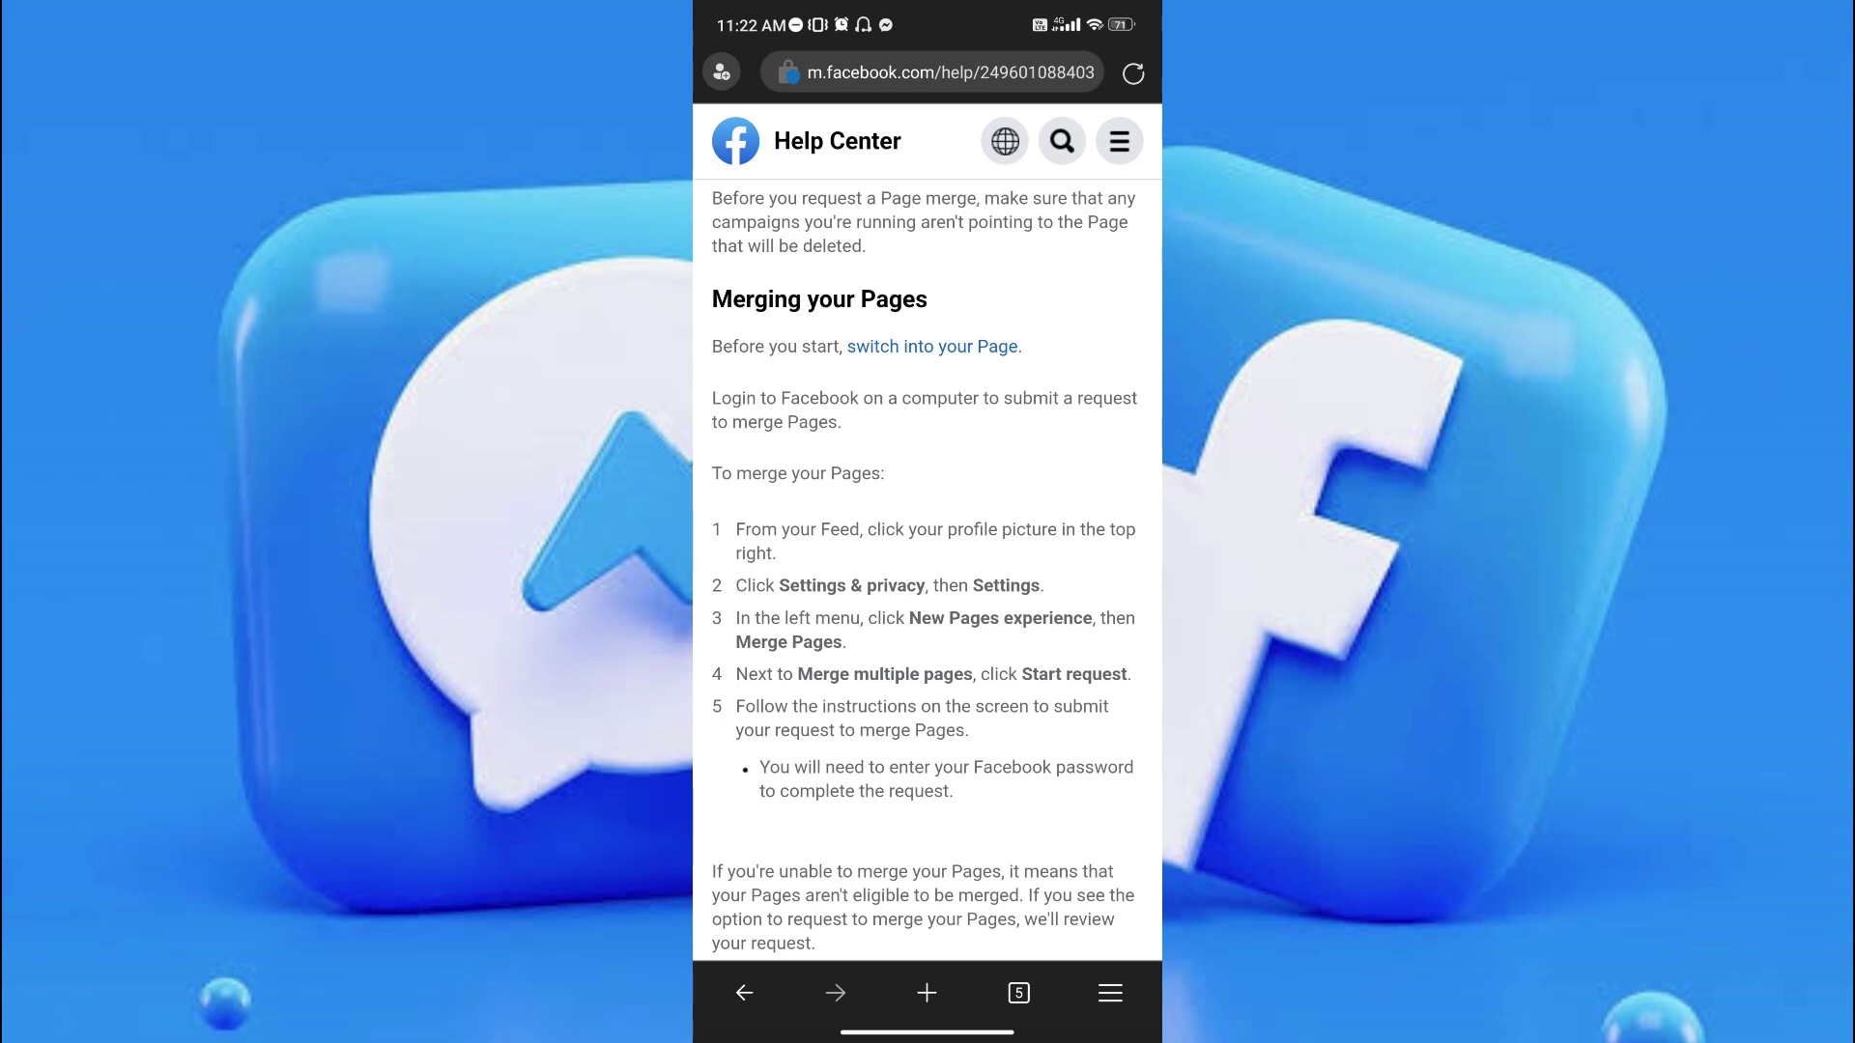
key(Home)
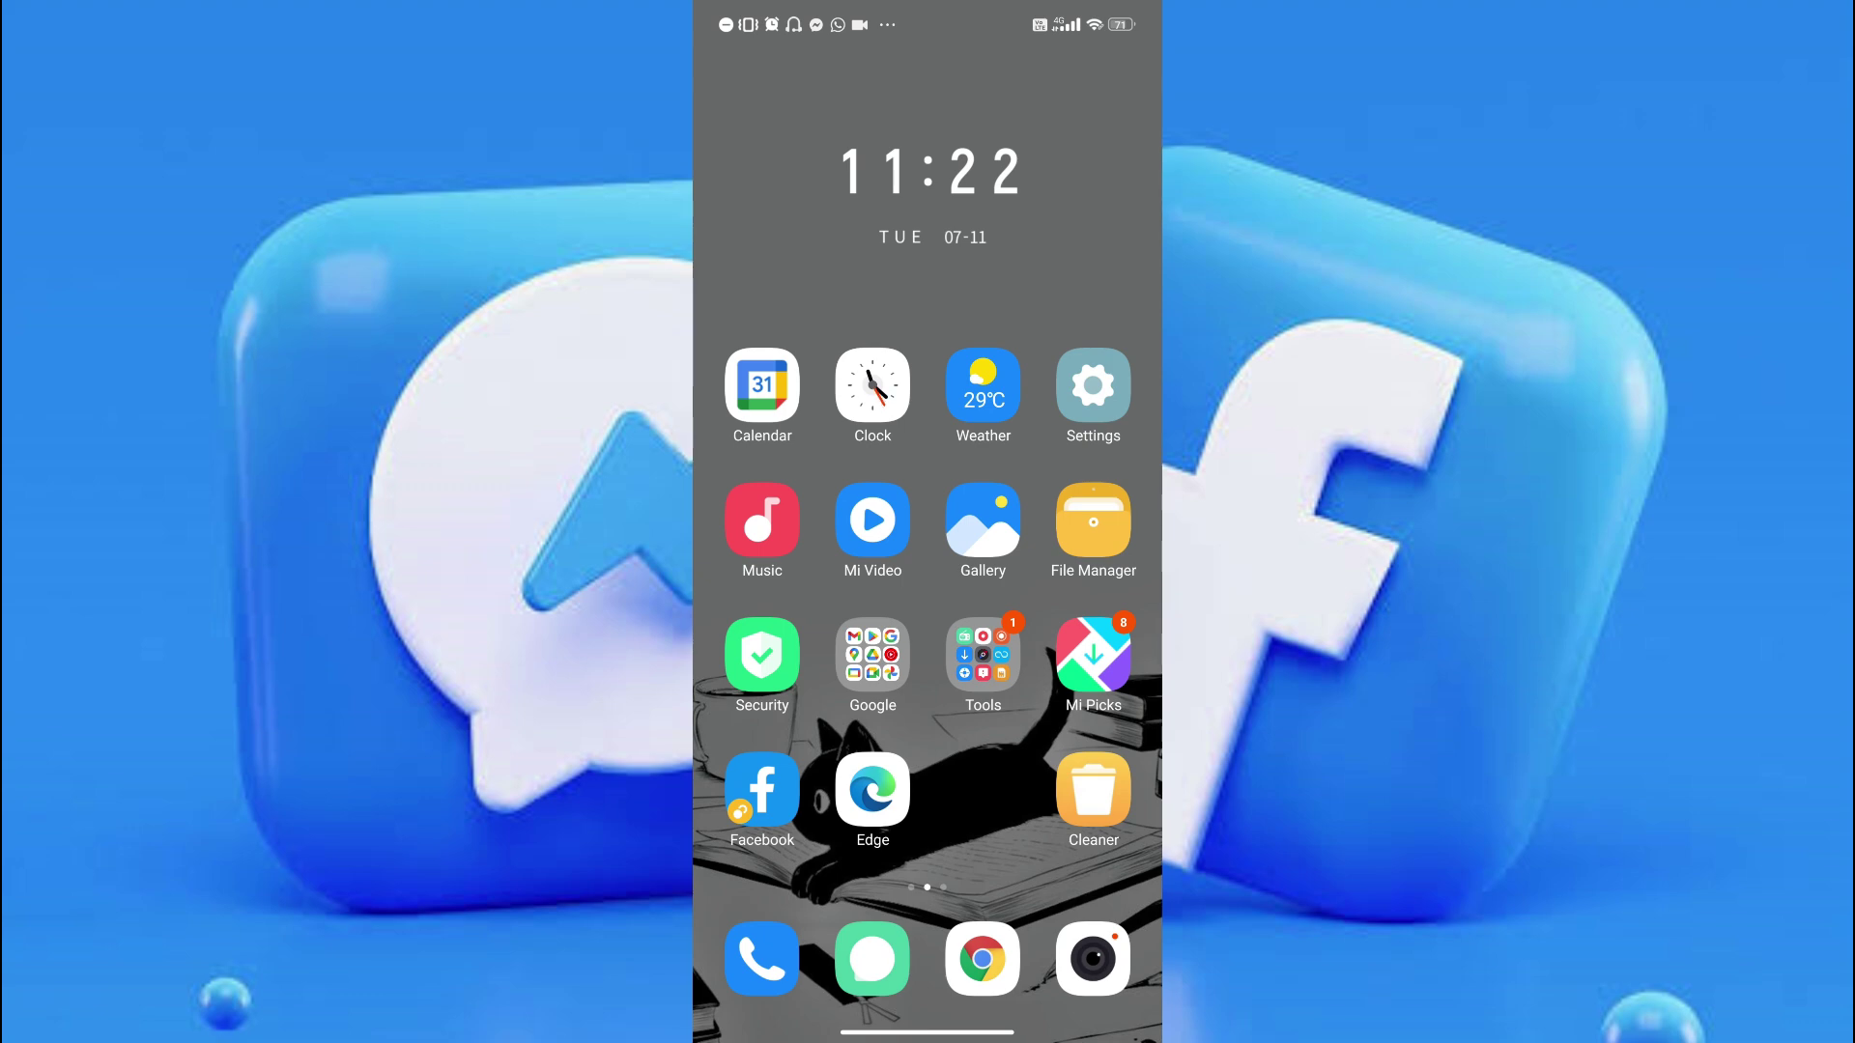
click(761, 791)
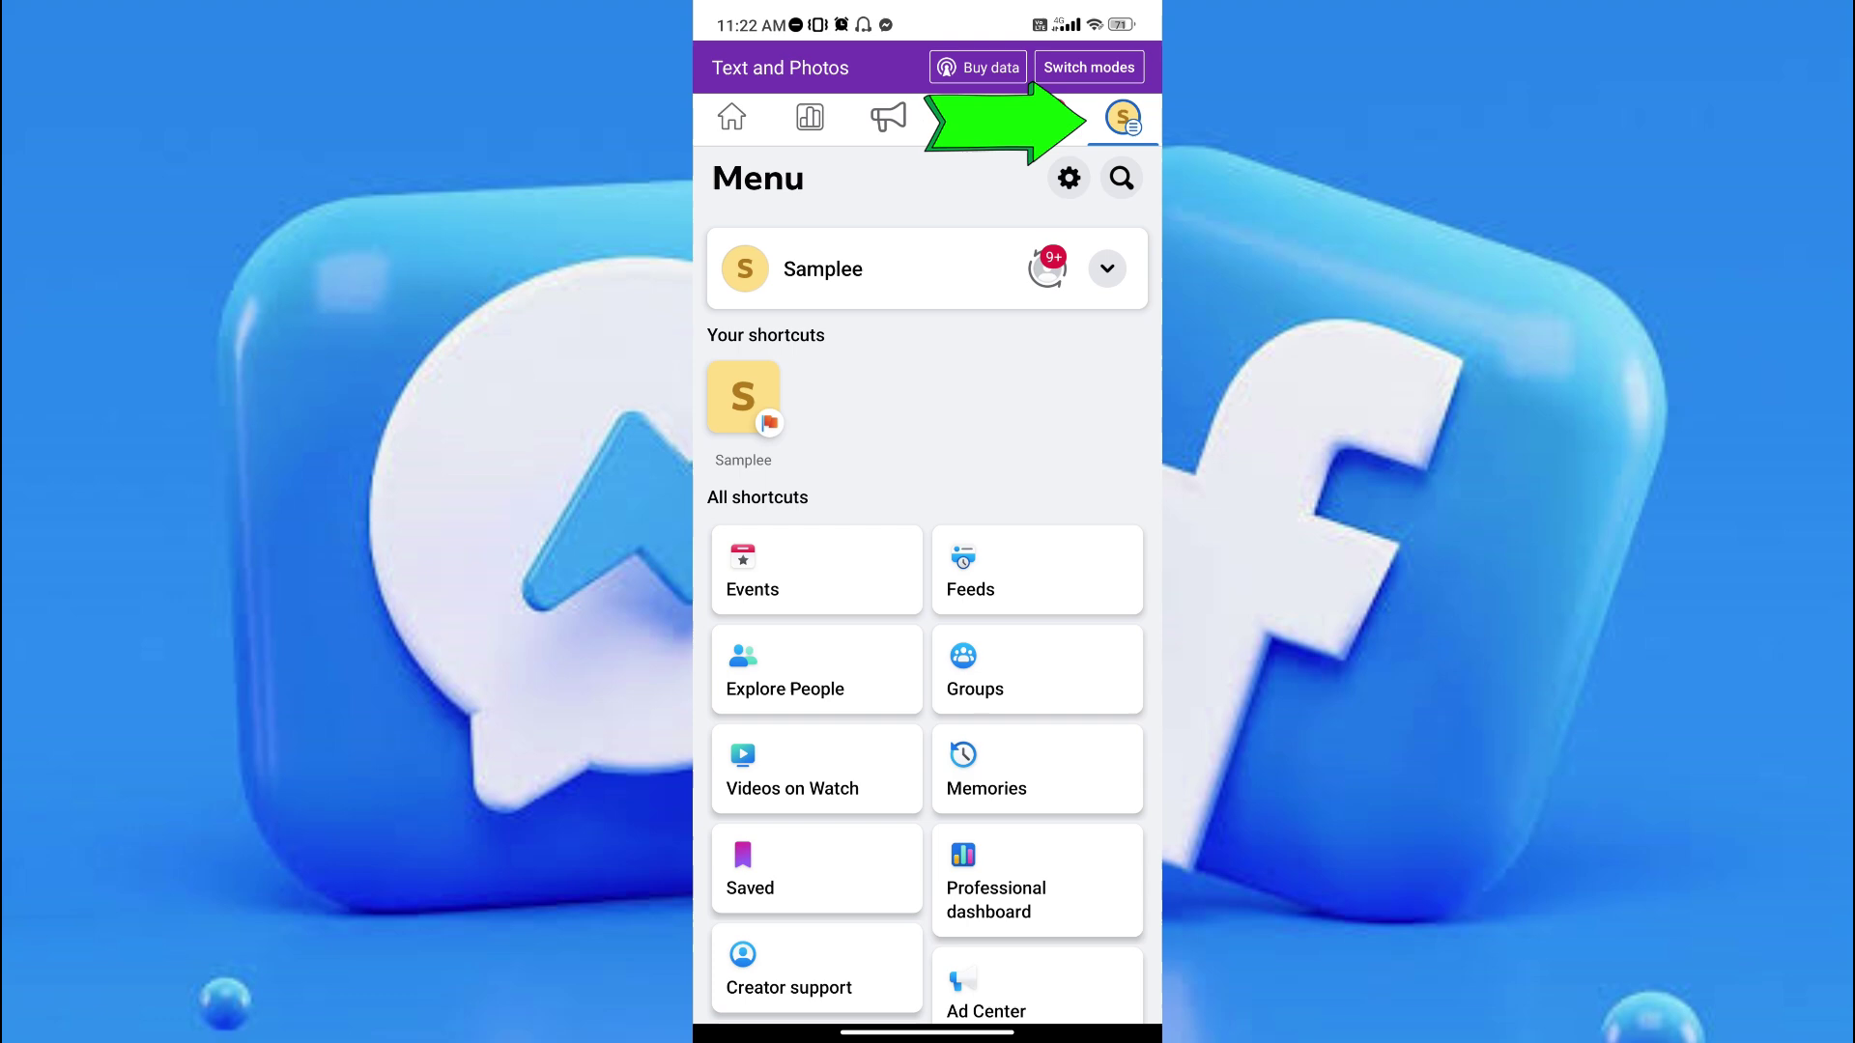
scroll(928, 652, down, 8)
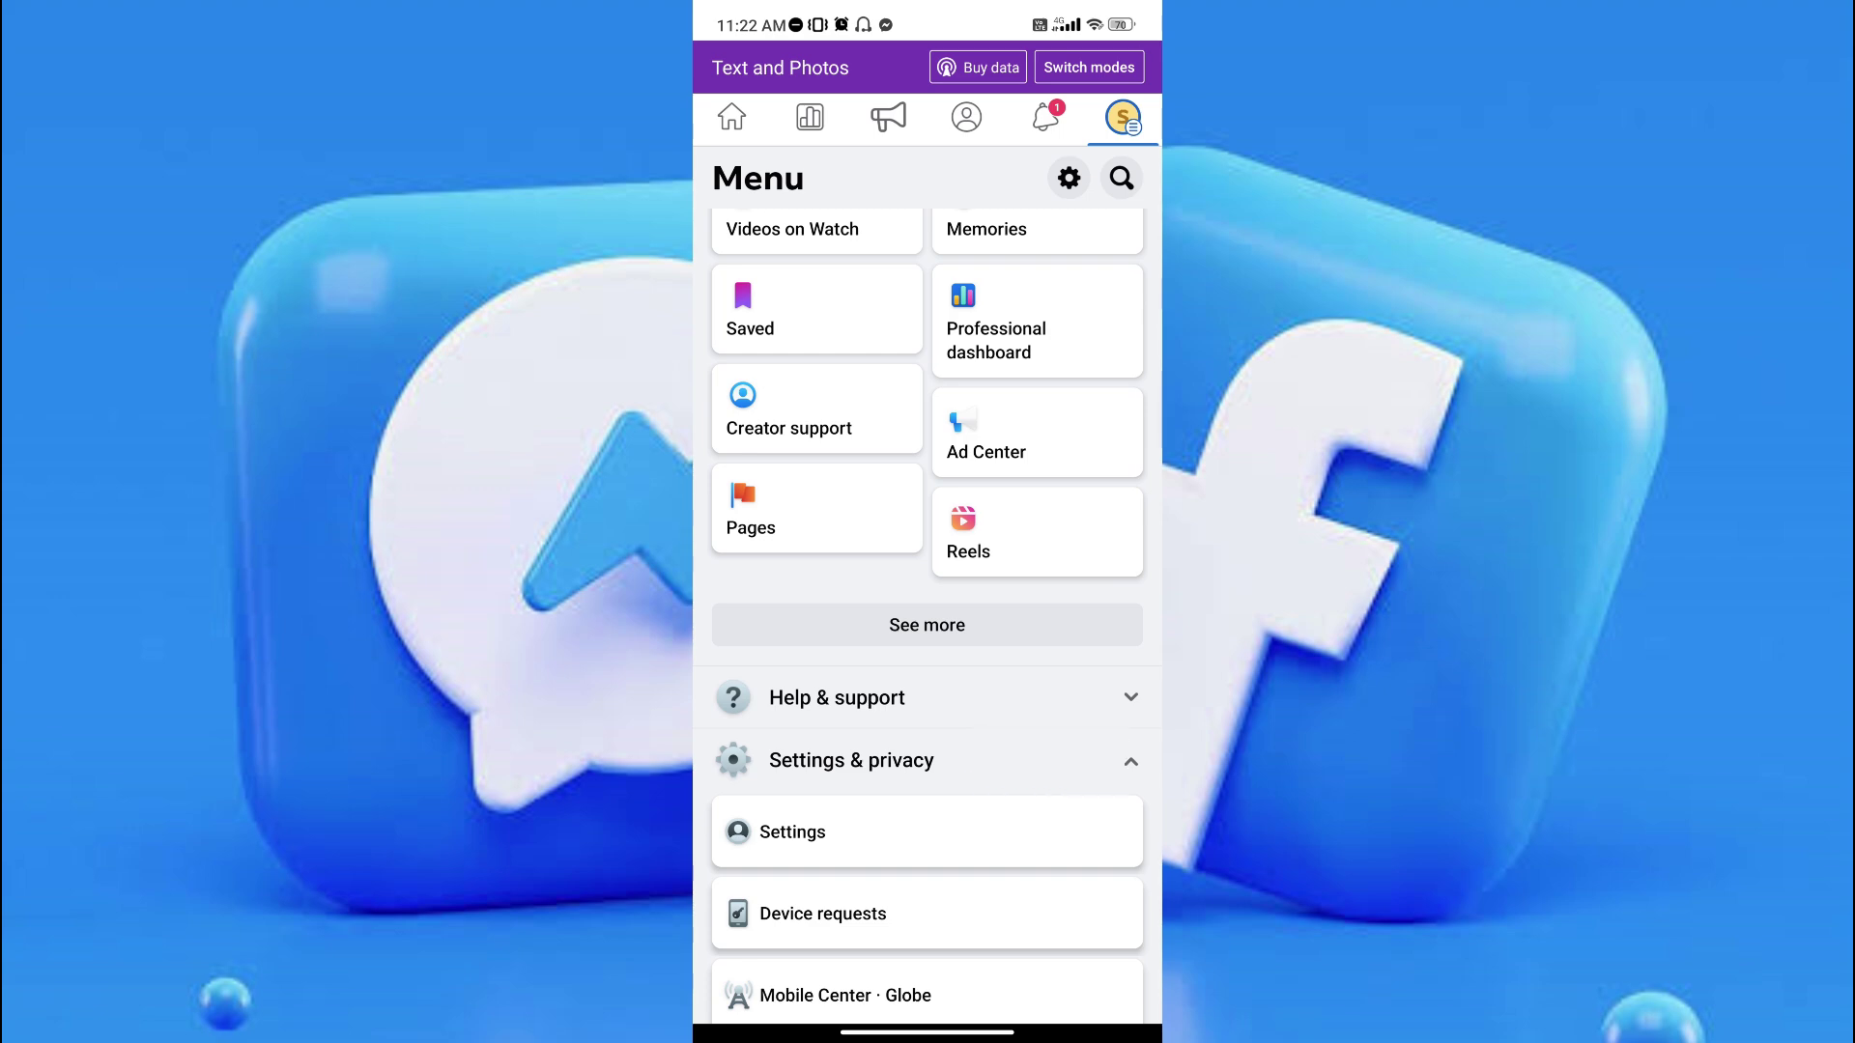
scroll(928, 652, down, 2)
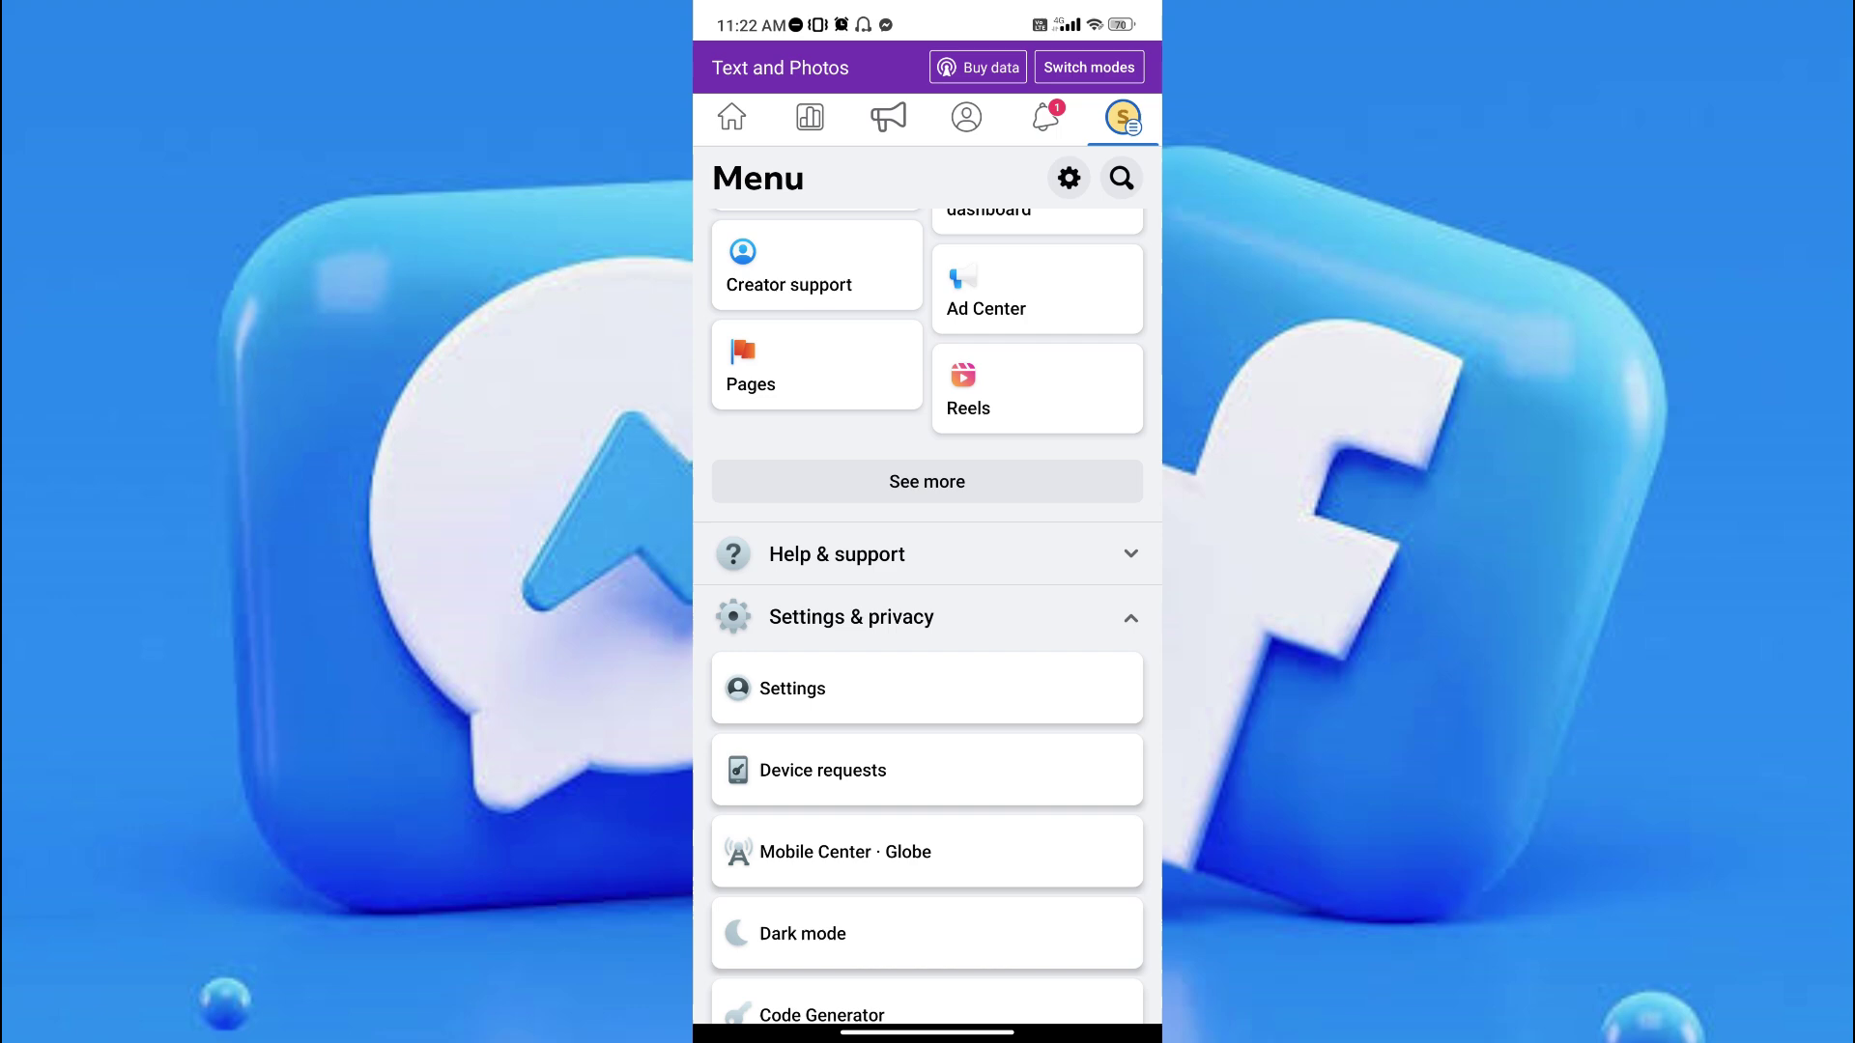
scroll(929, 652, down, 2)
scroll(927, 652, down, 1)
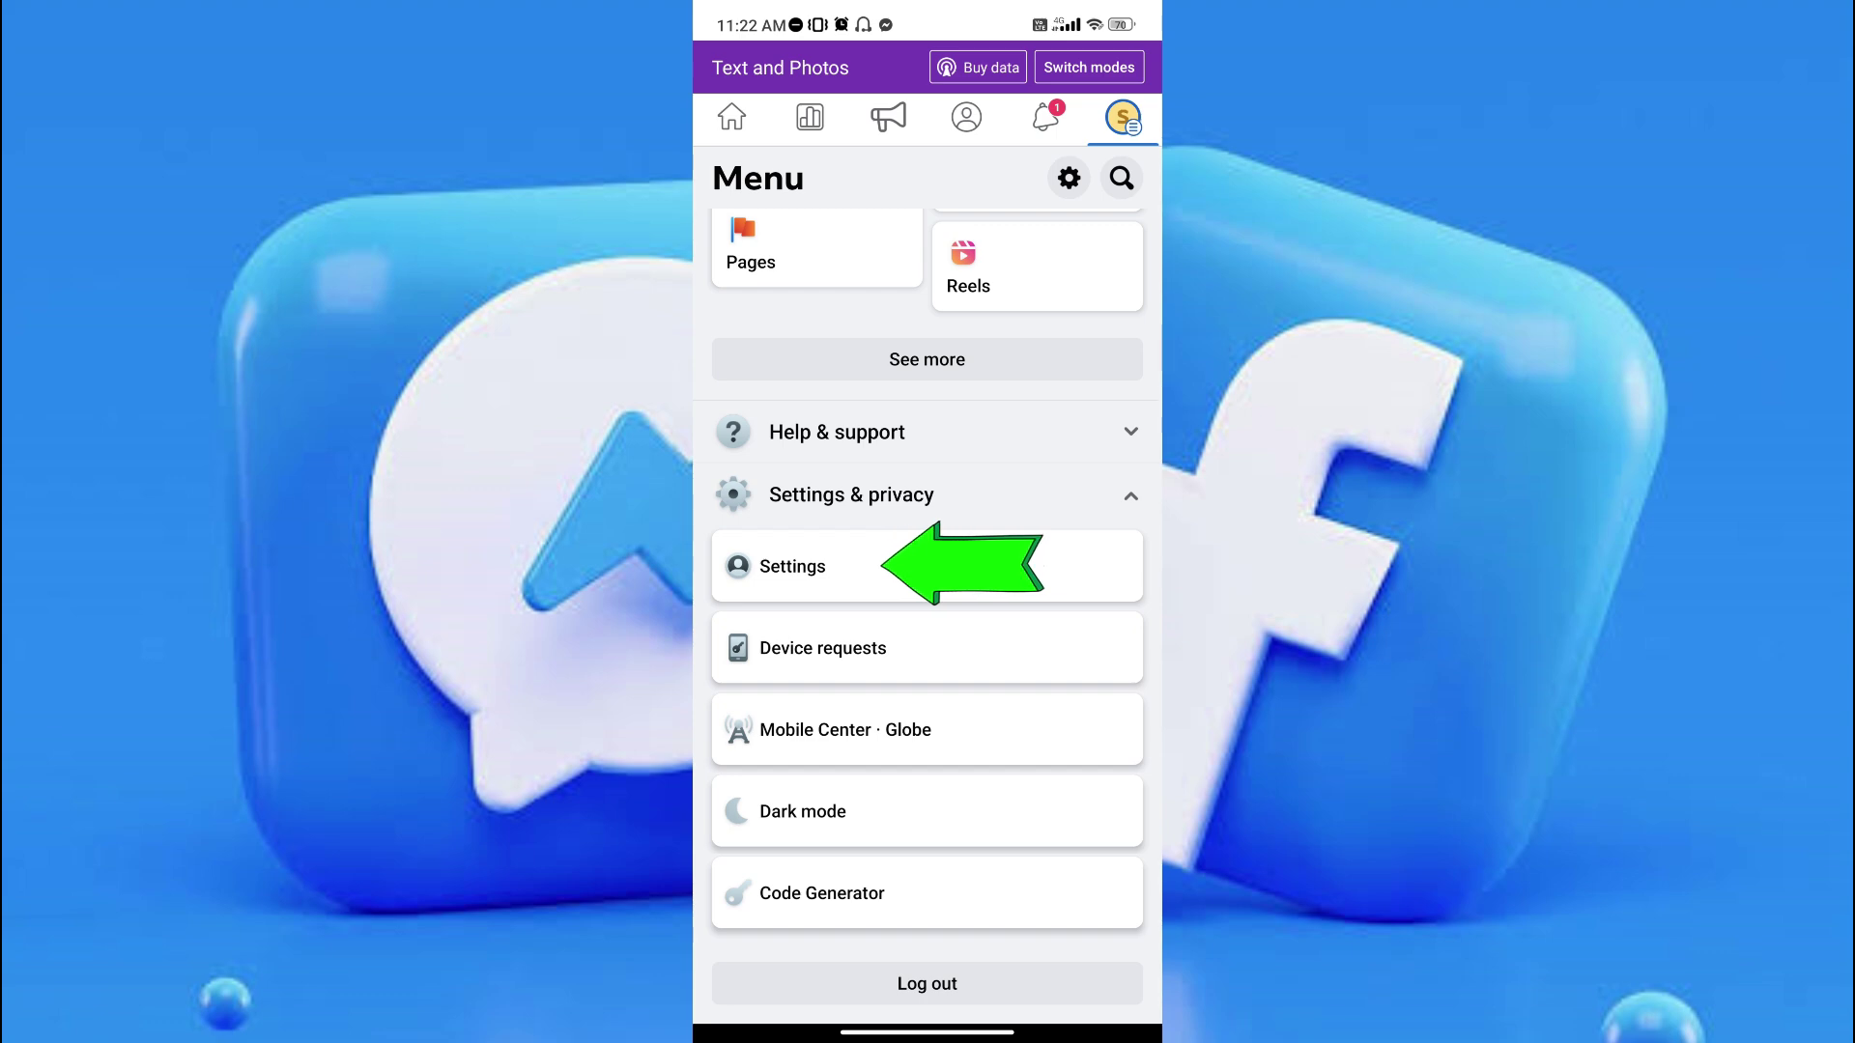
- Open Settings and the Samplee Page settings, then swipe up to the home screen
click(793, 566)
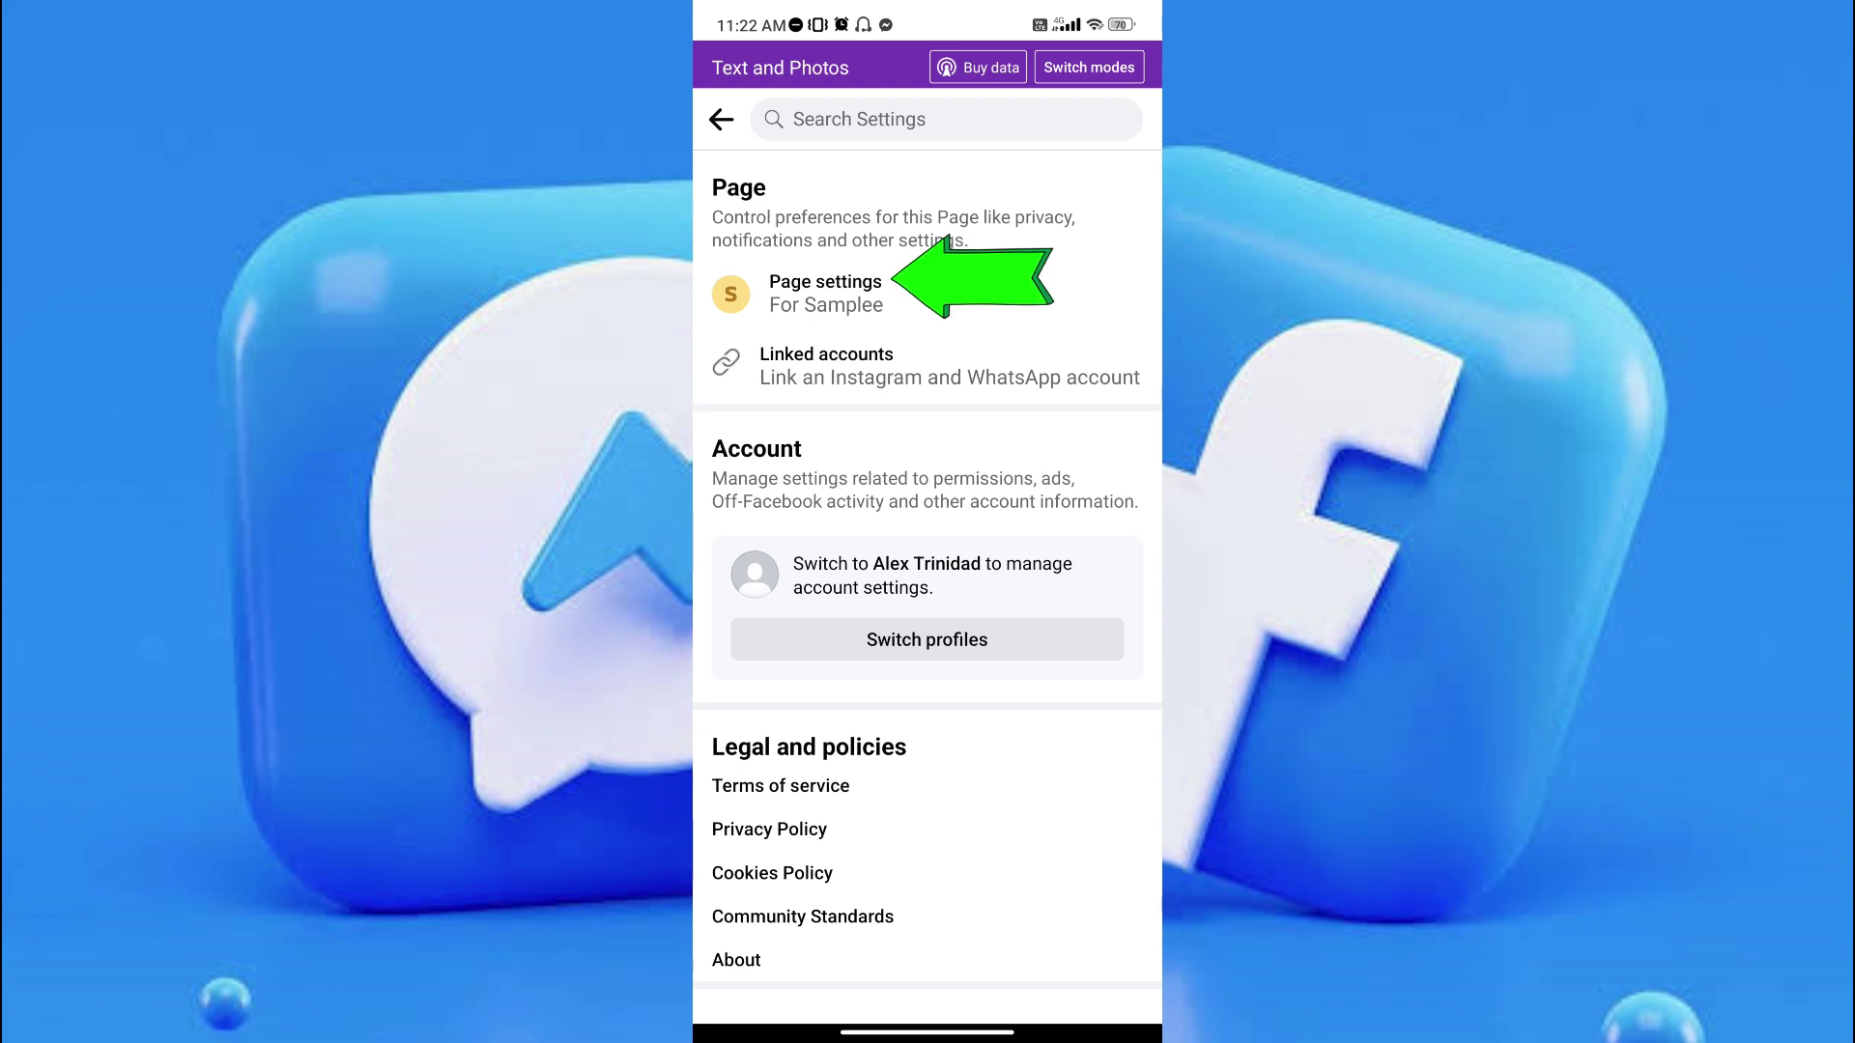
click(825, 293)
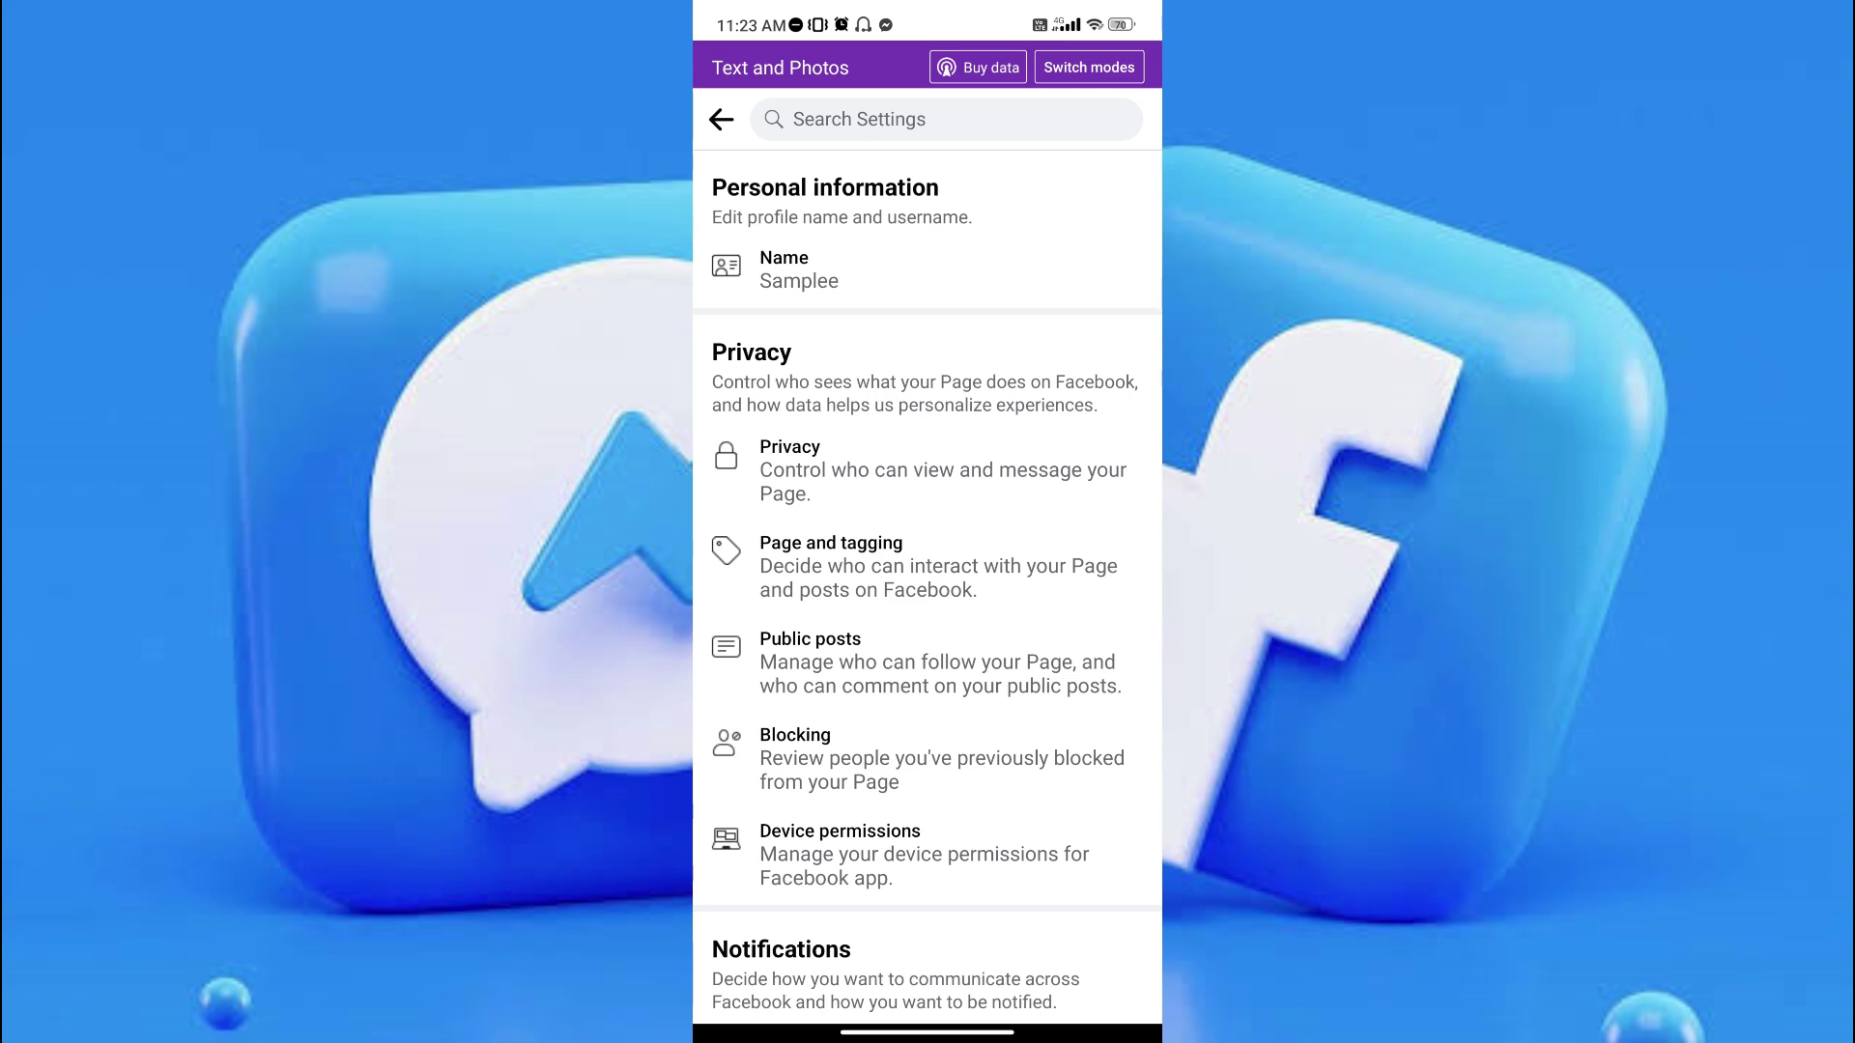
scroll(927, 579, down, 10)
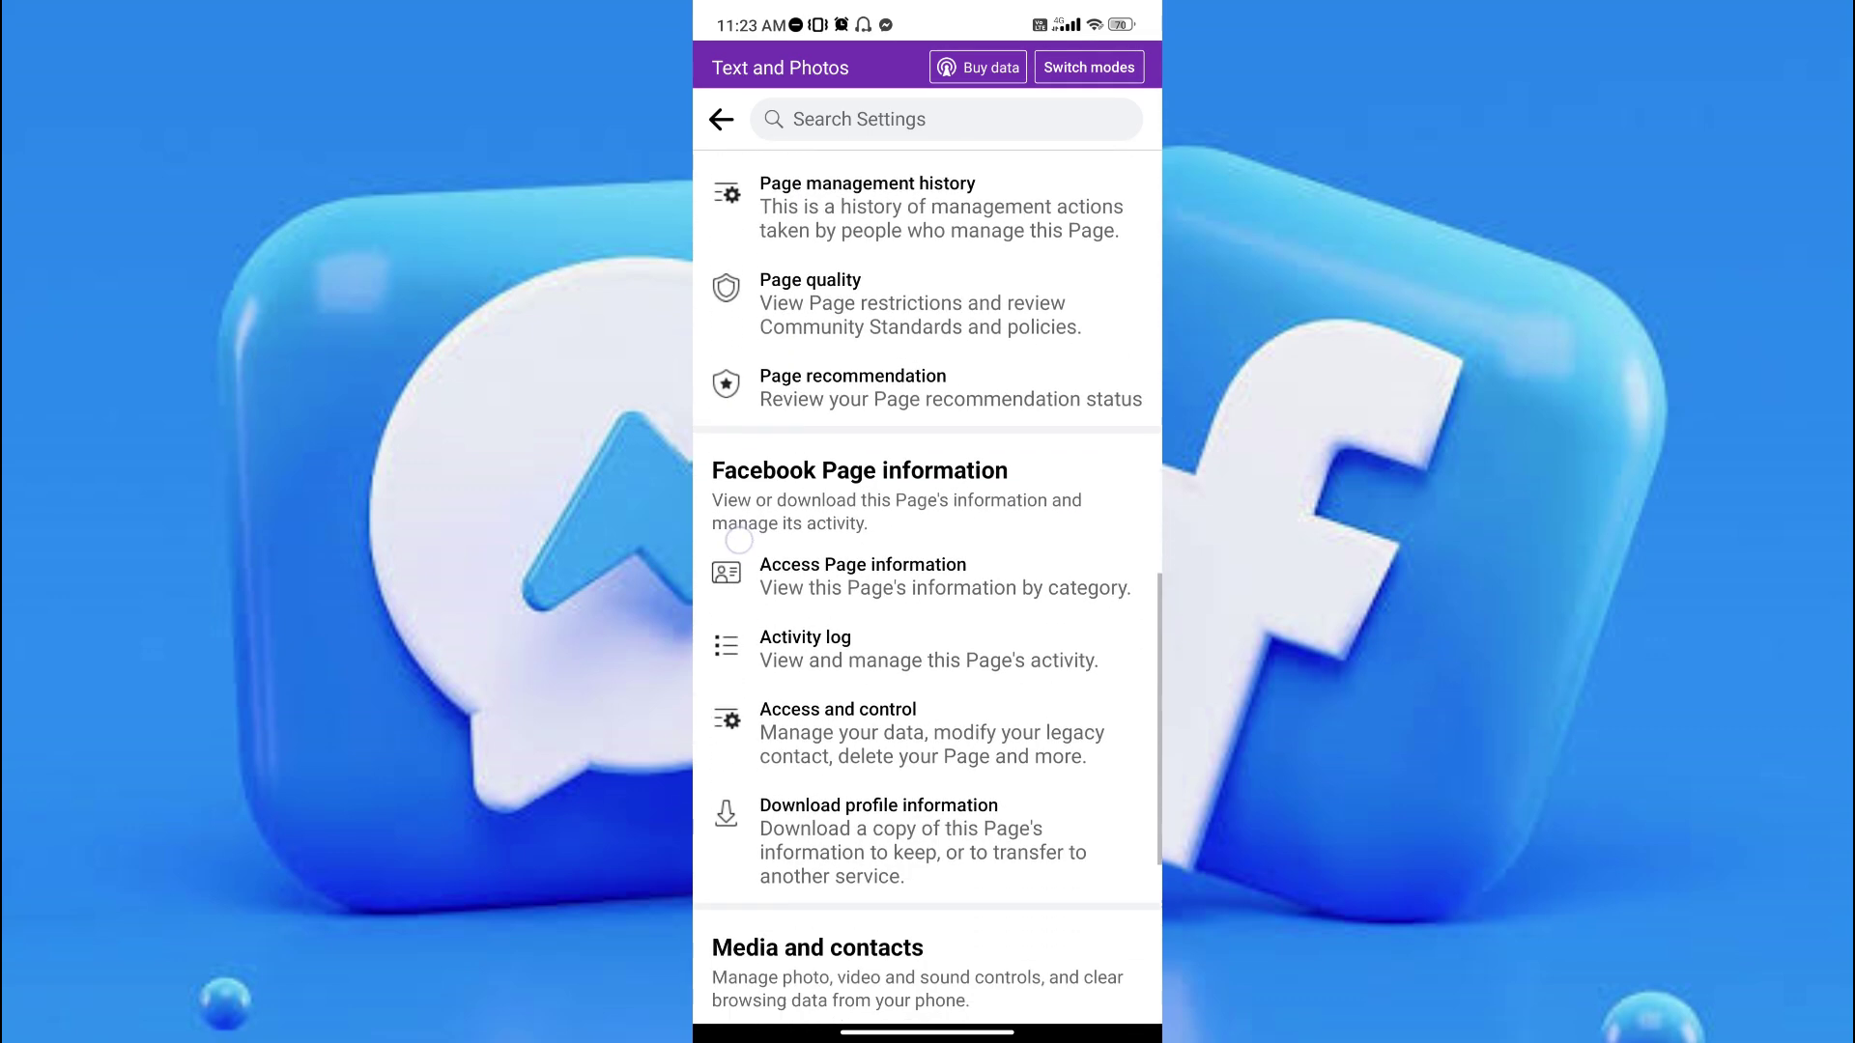
scroll(928, 580, down, 1)
scroll(928, 580, up, 3)
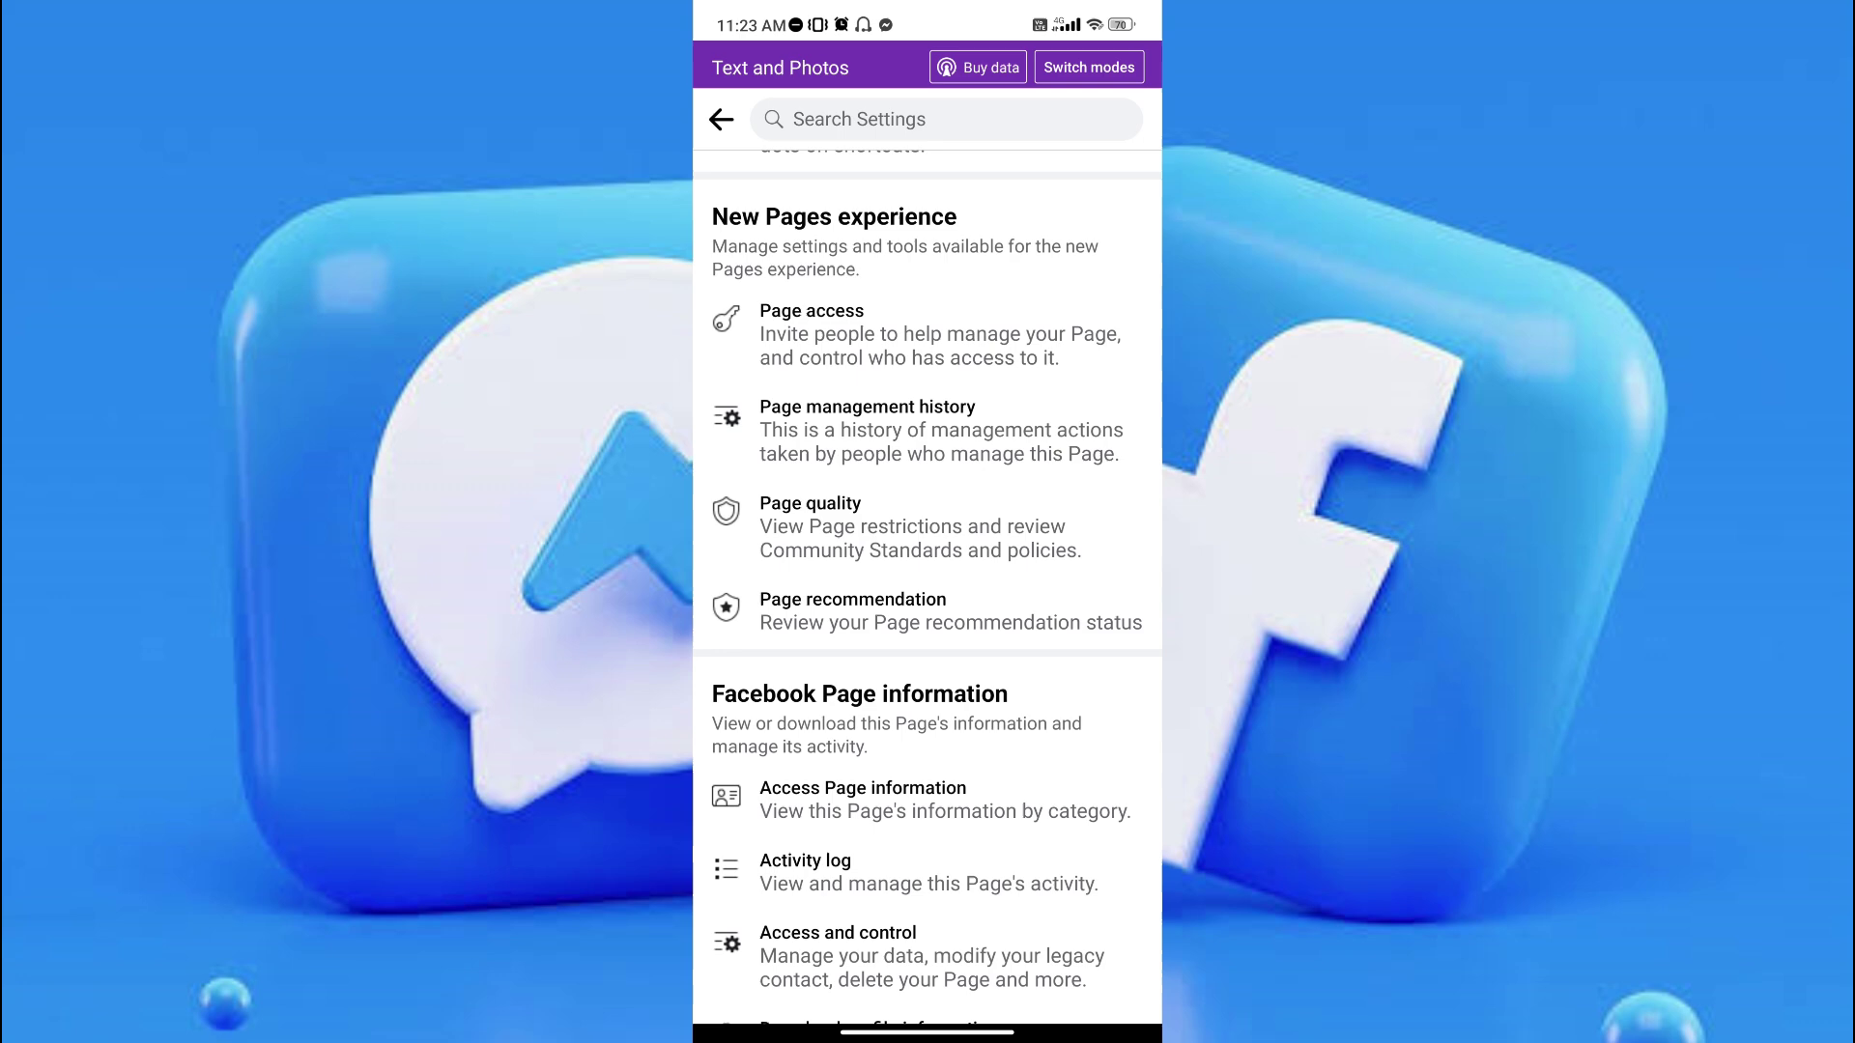
drag(927, 1031, 927, 580)
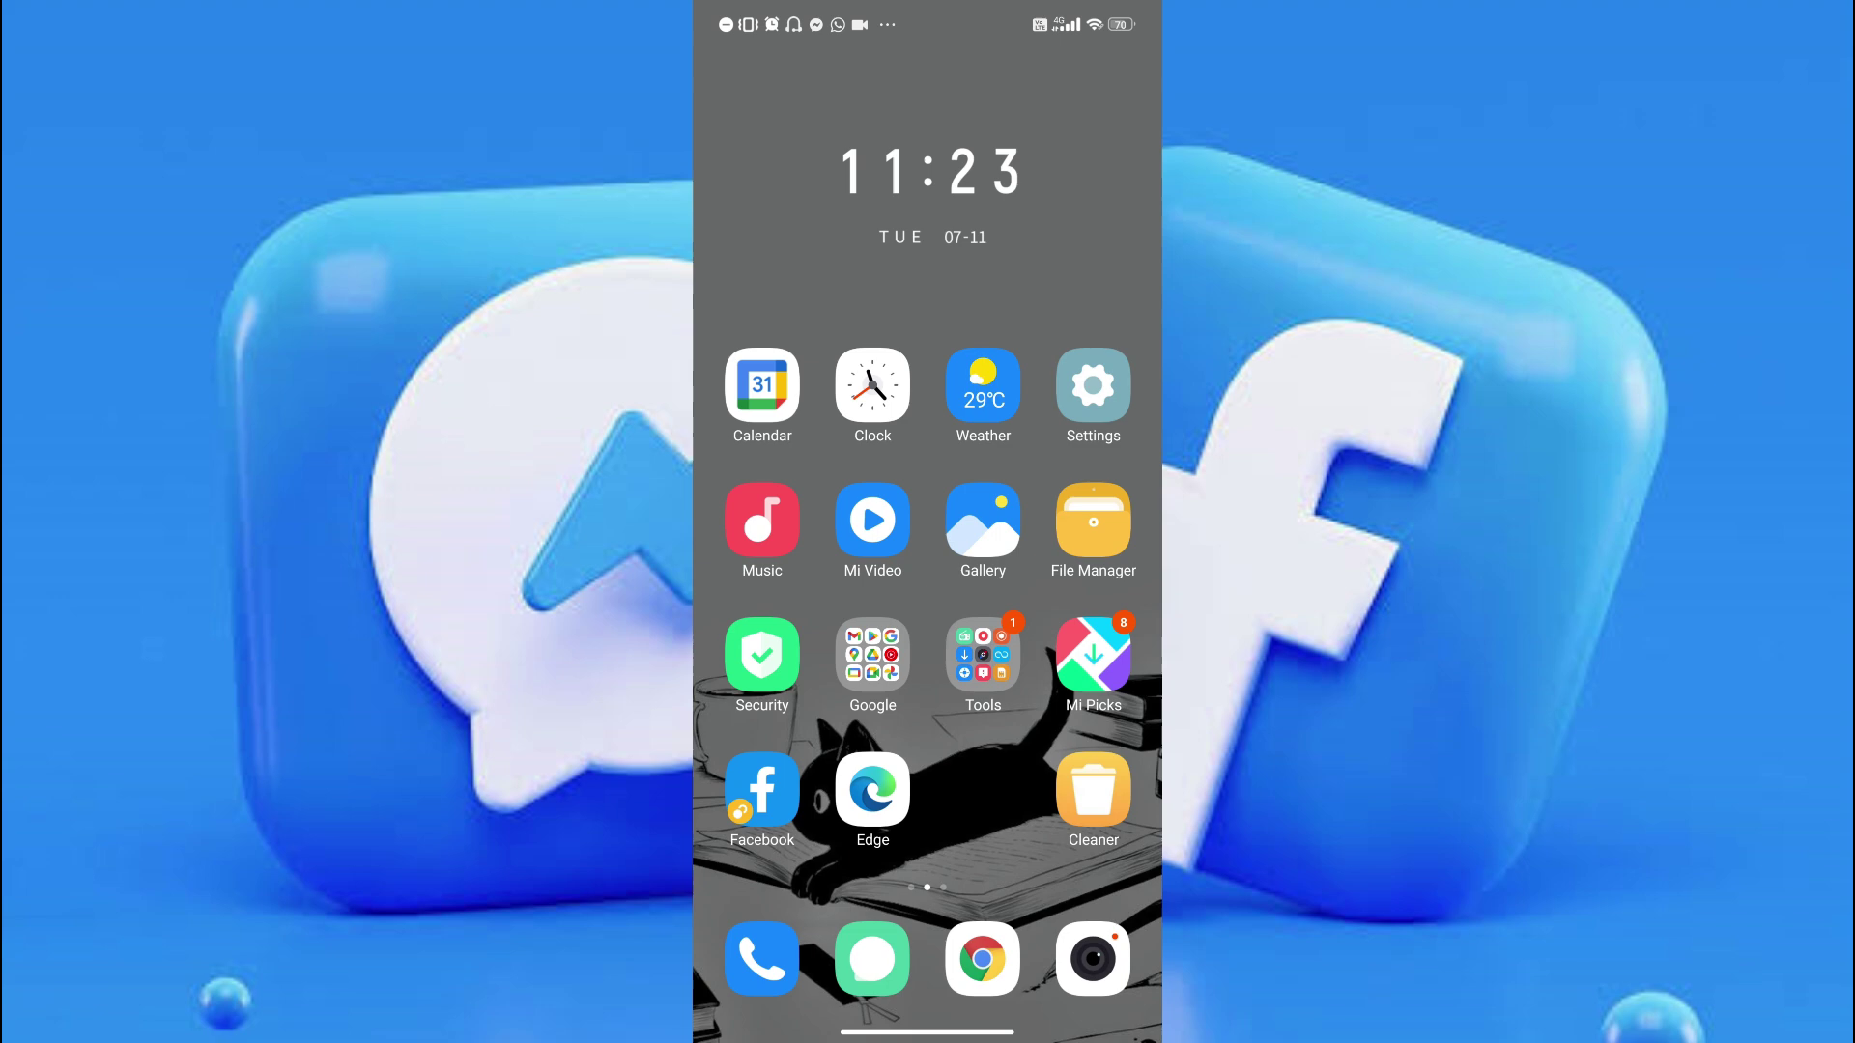
- In Chrome, load web.facebook.com/pages/merge/ from the address bar
click(983, 959)
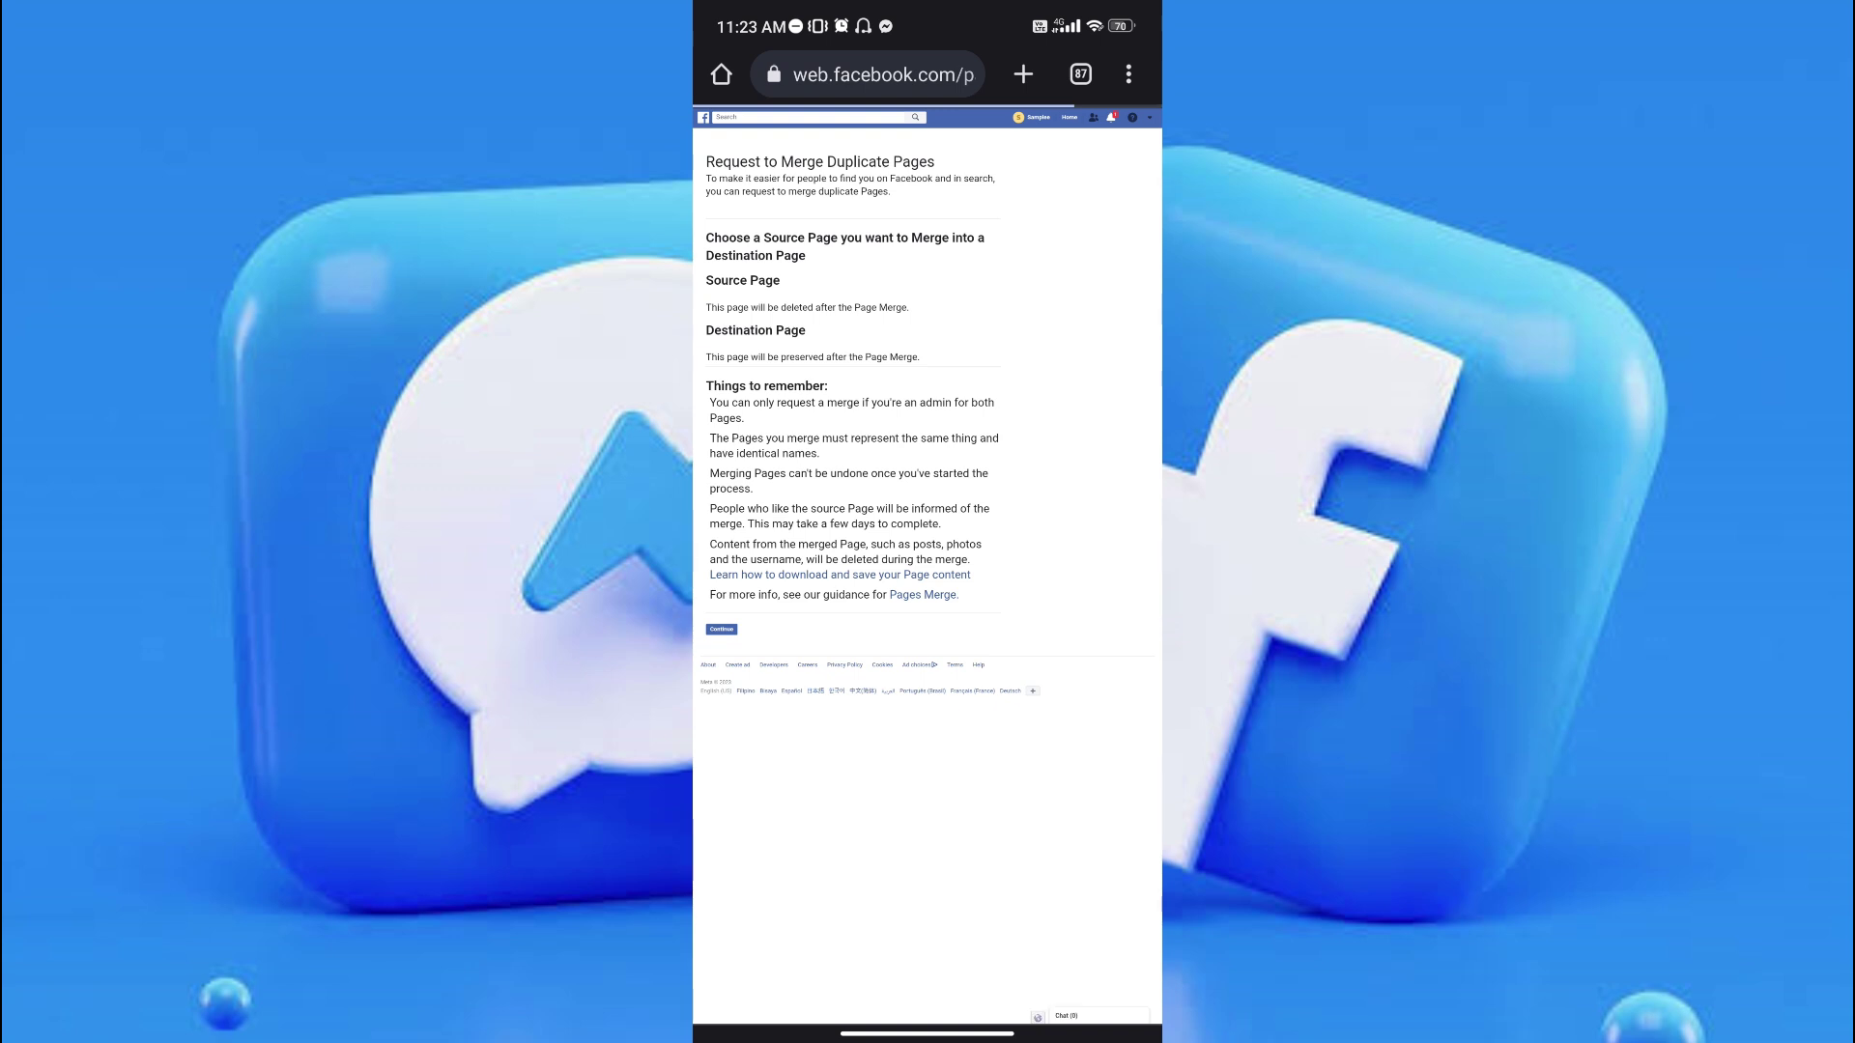
click(869, 74)
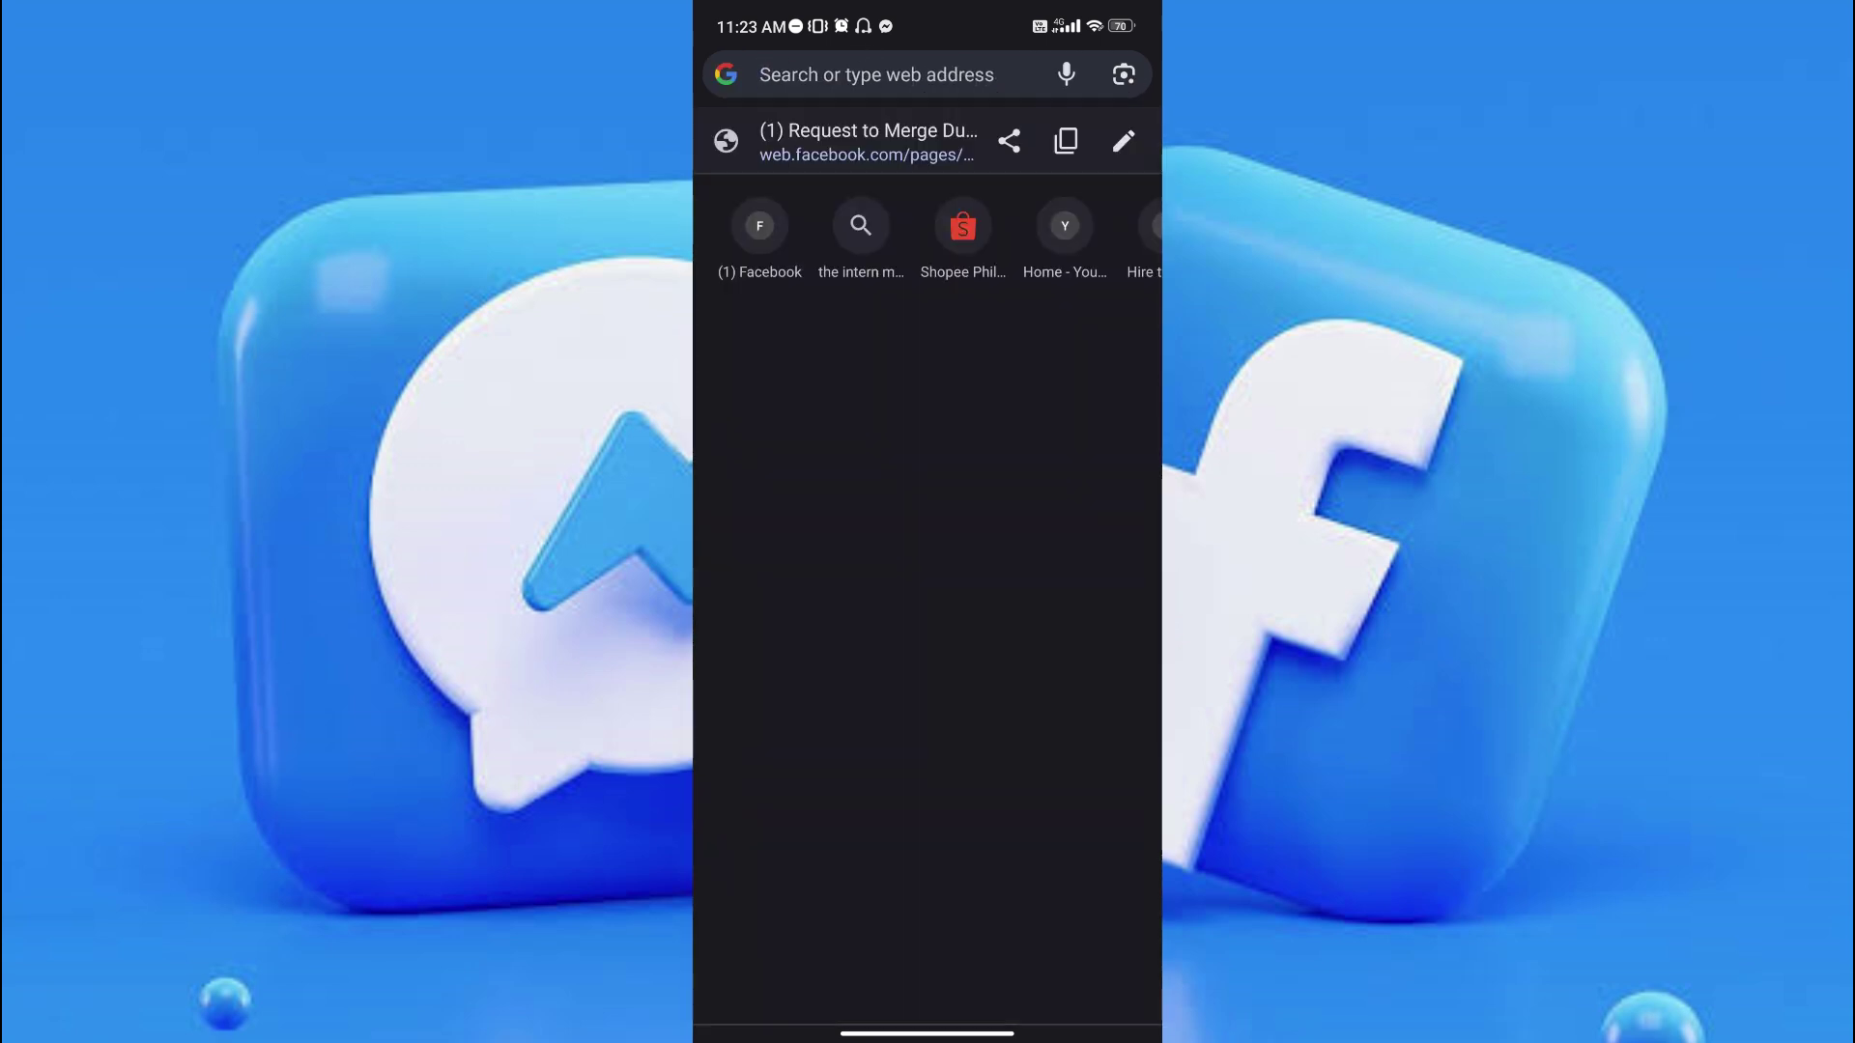
click(1123, 141)
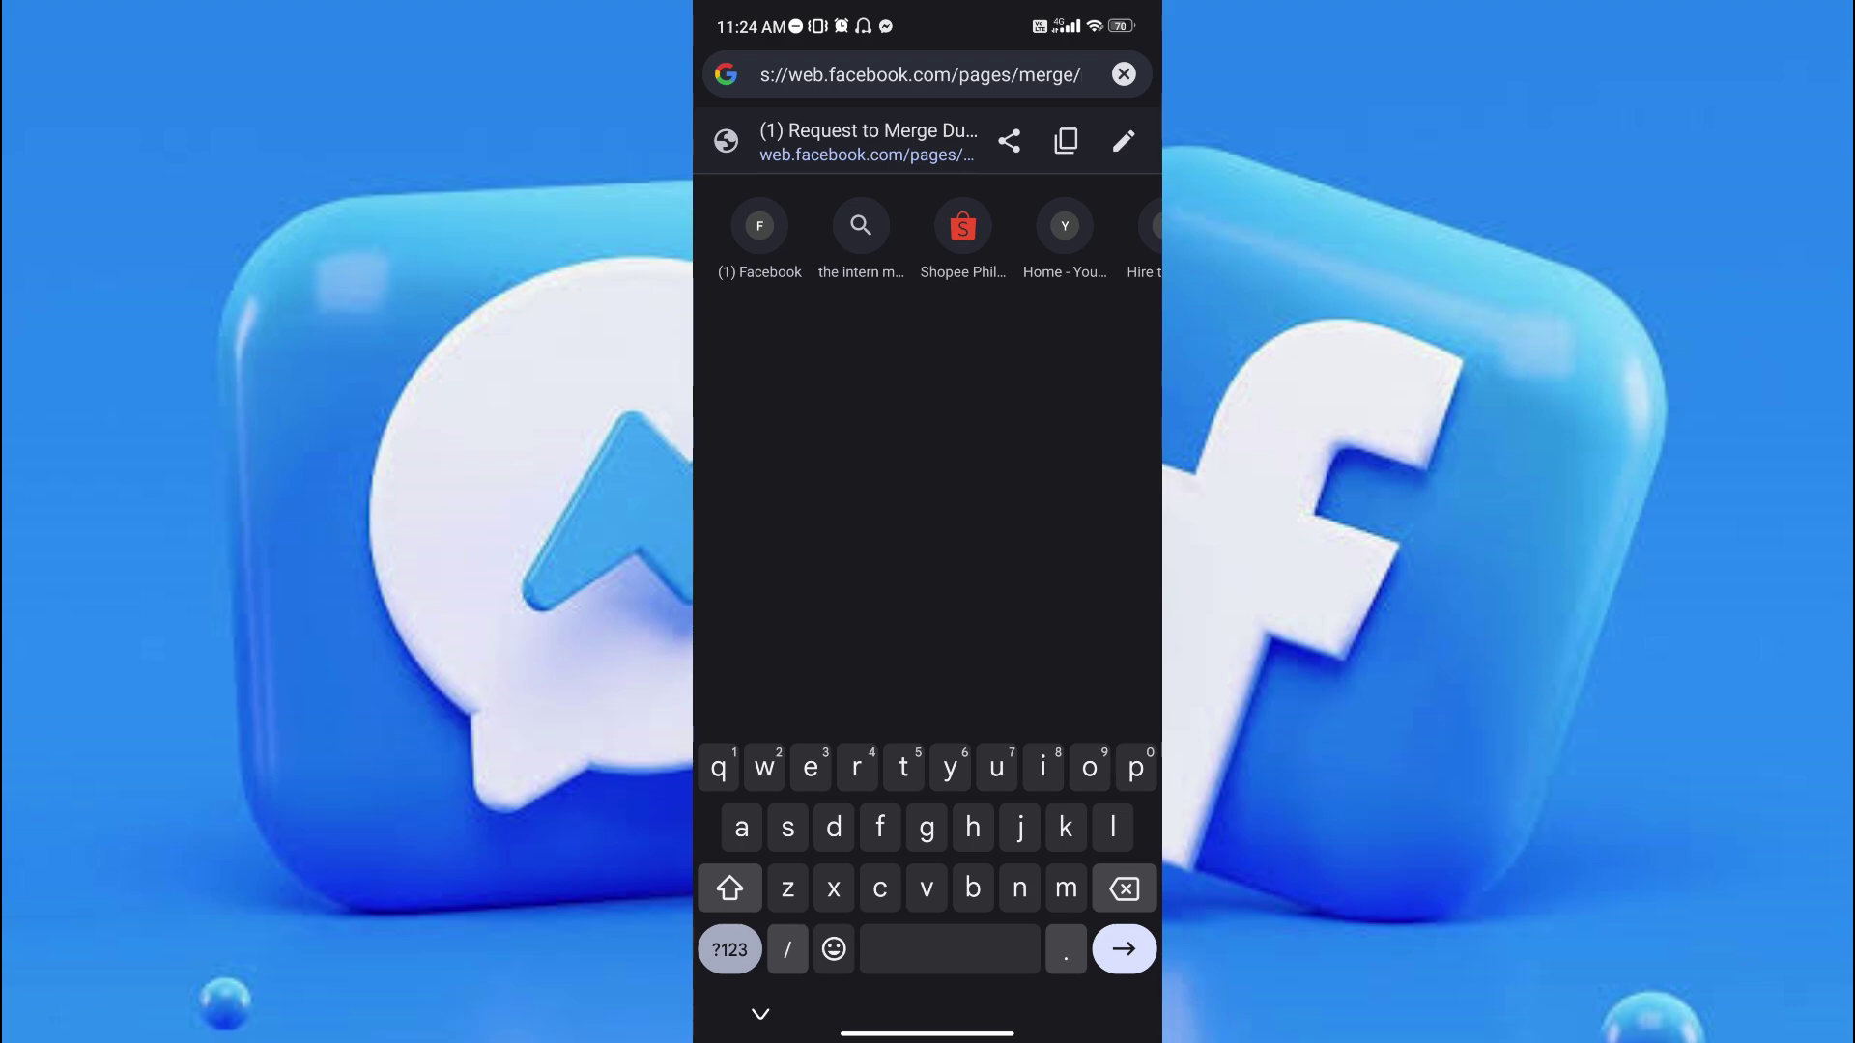
click(1123, 950)
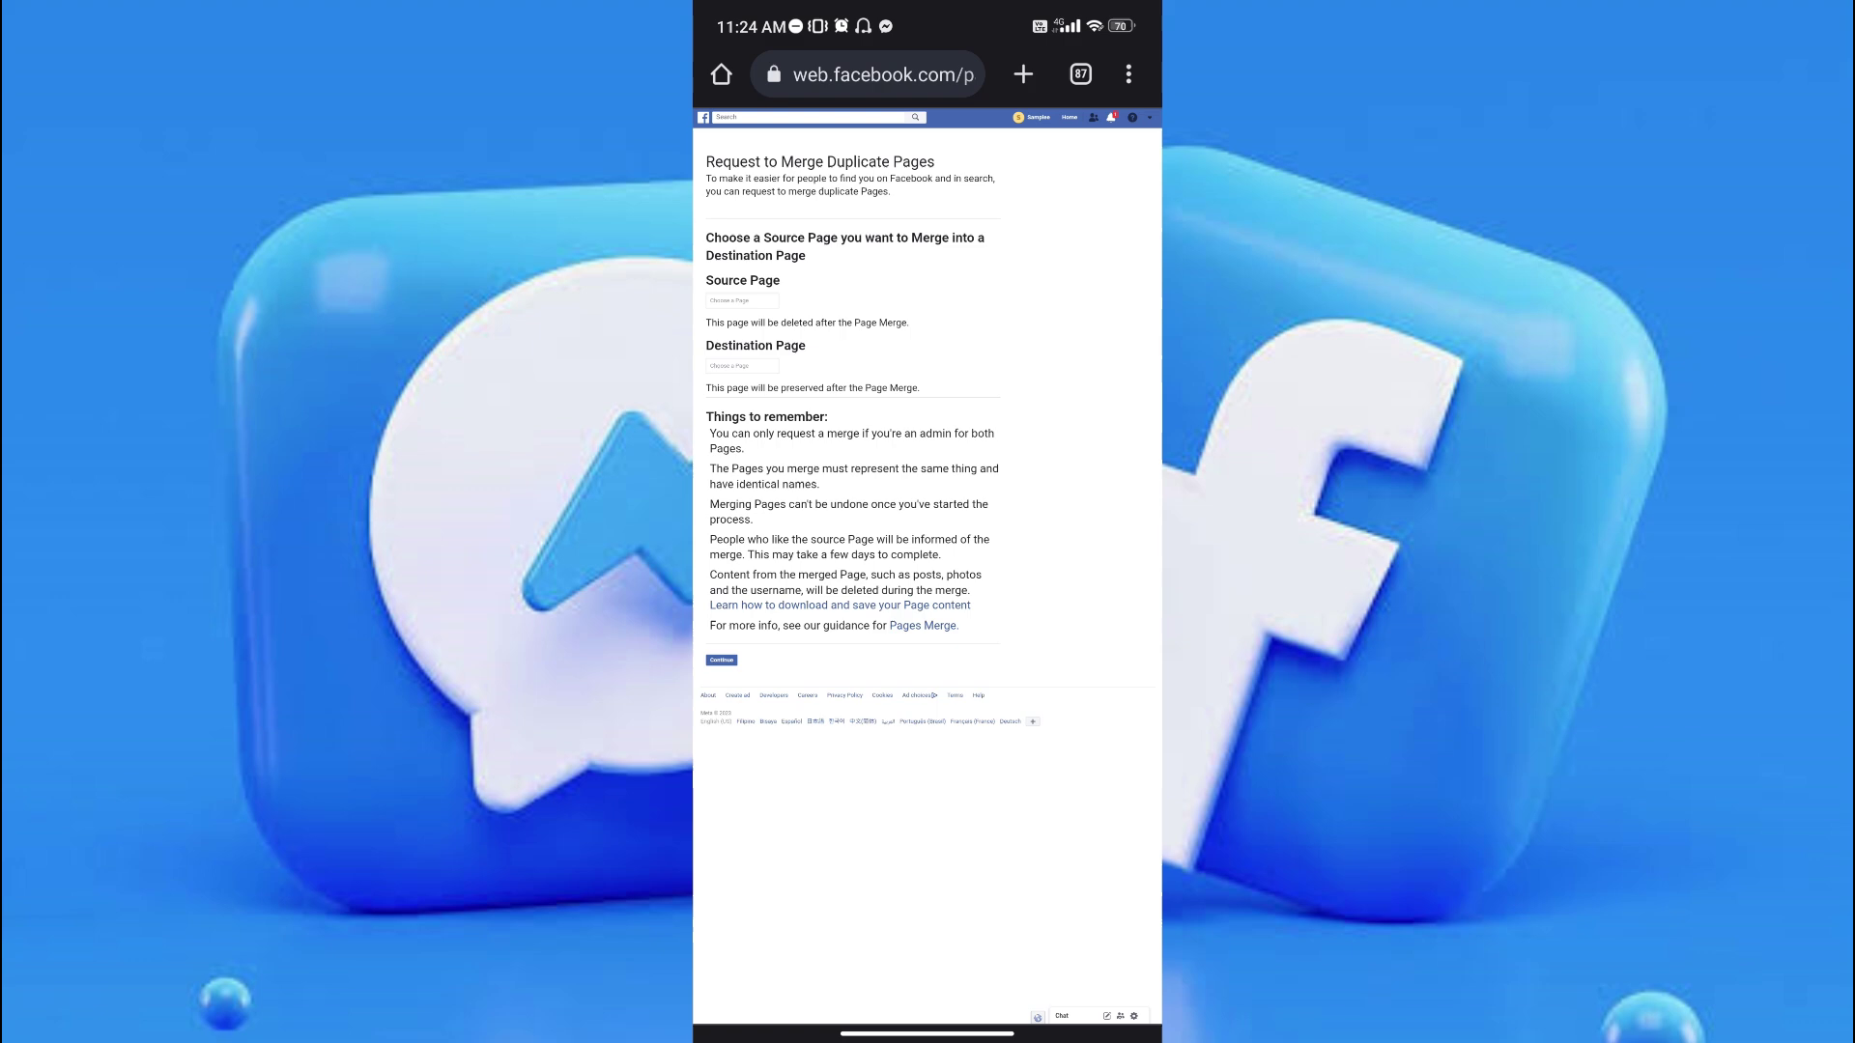
- Search 'sa' in the Source Page field and pick the second Samplee suggestion
click(742, 302)
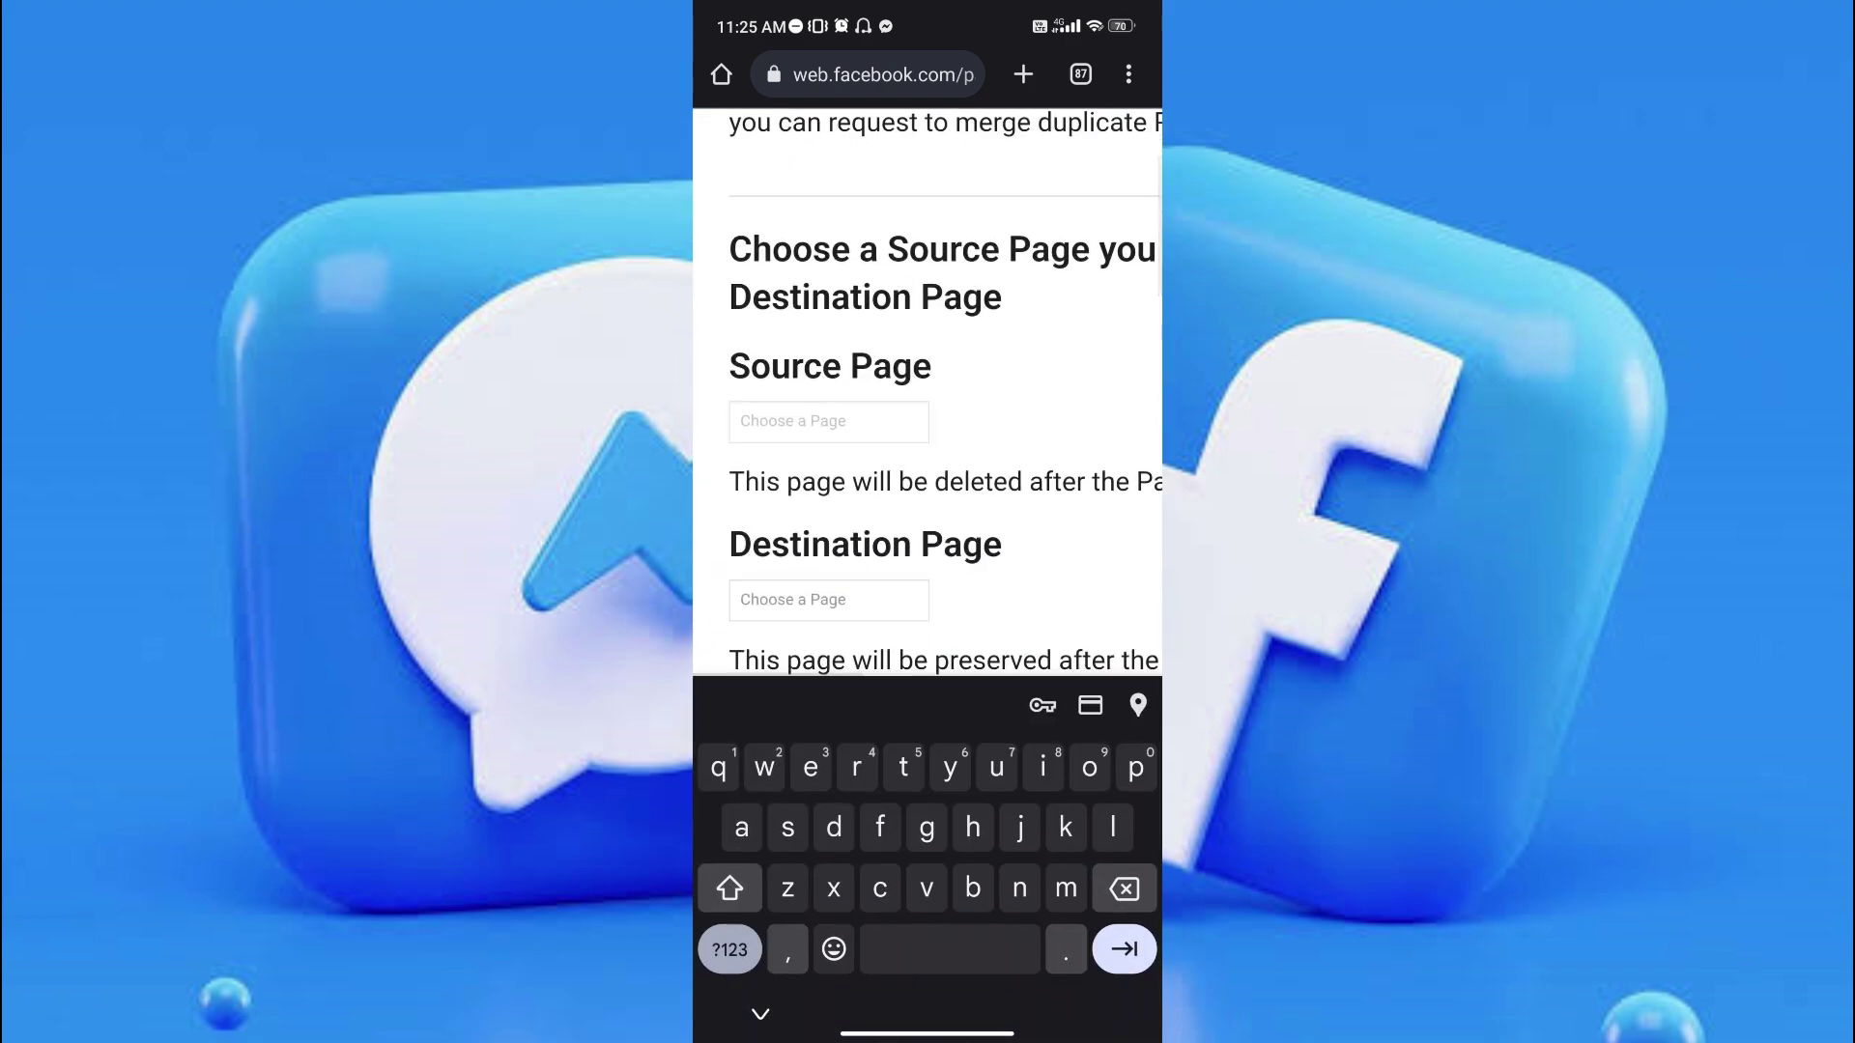
text(sa)
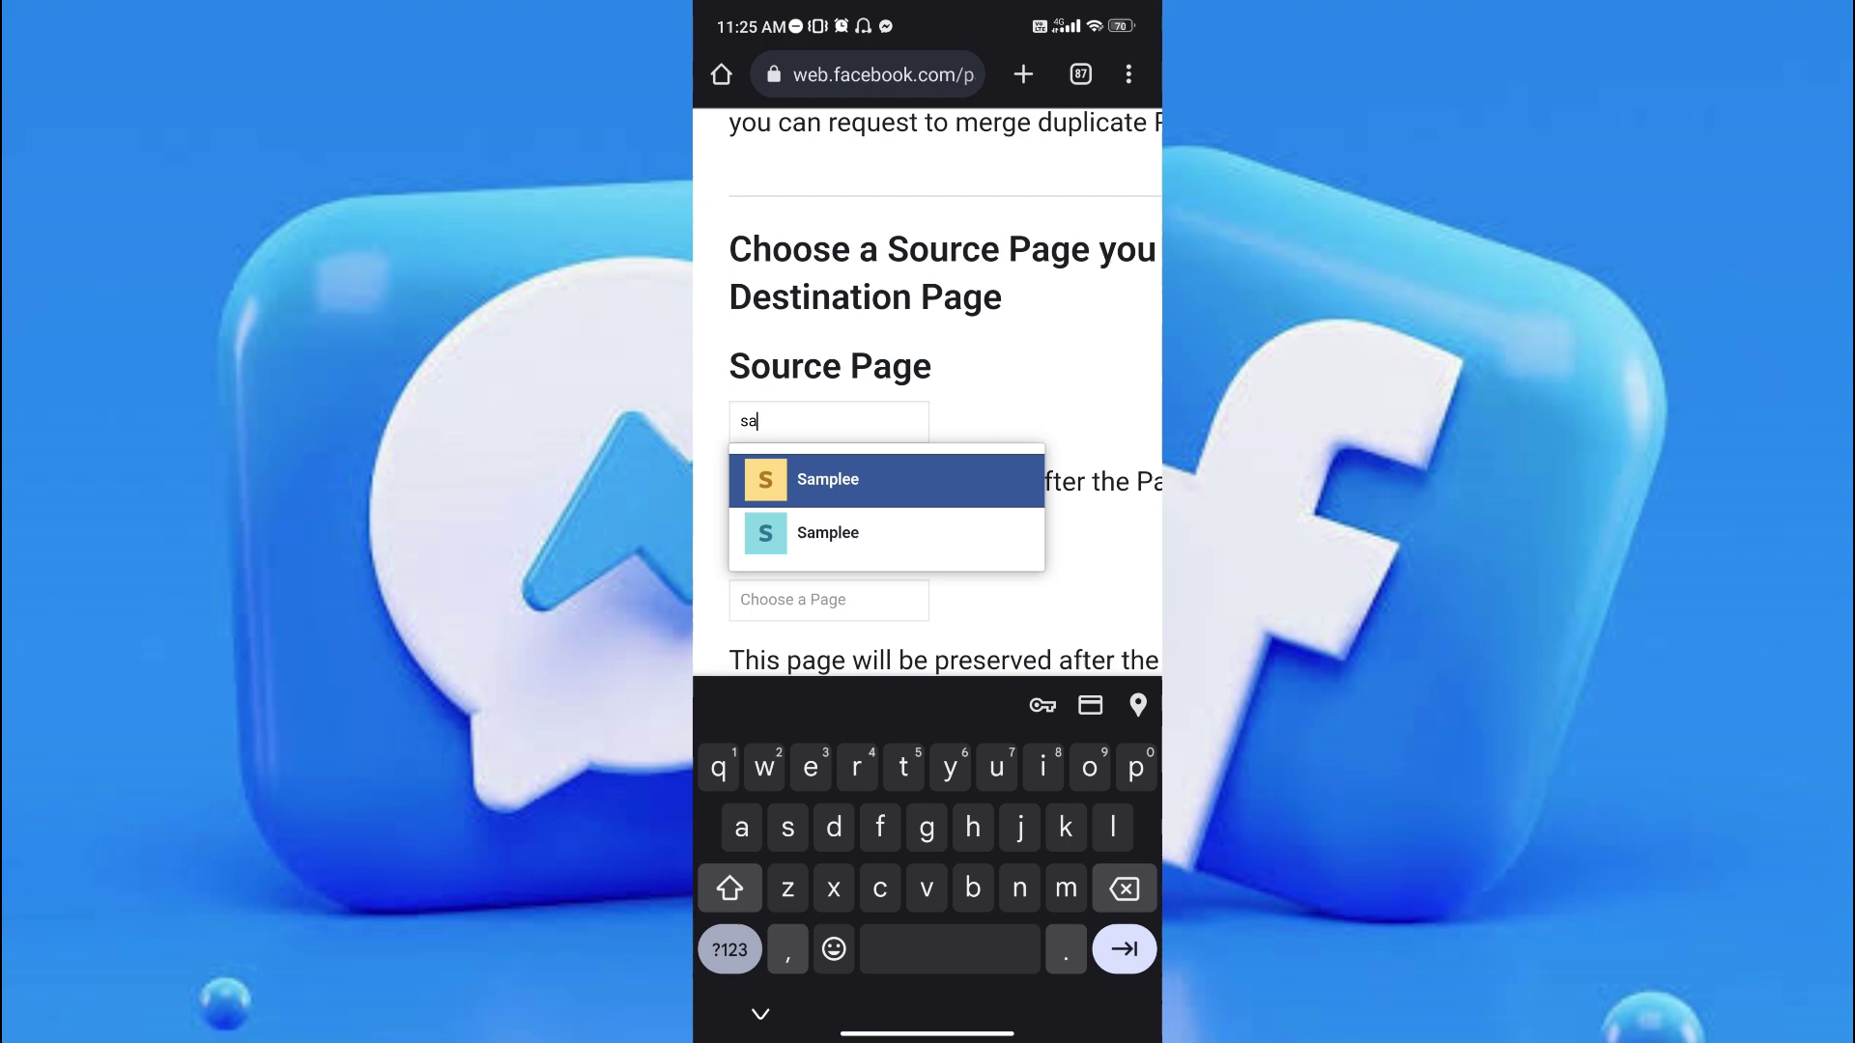
click(827, 535)
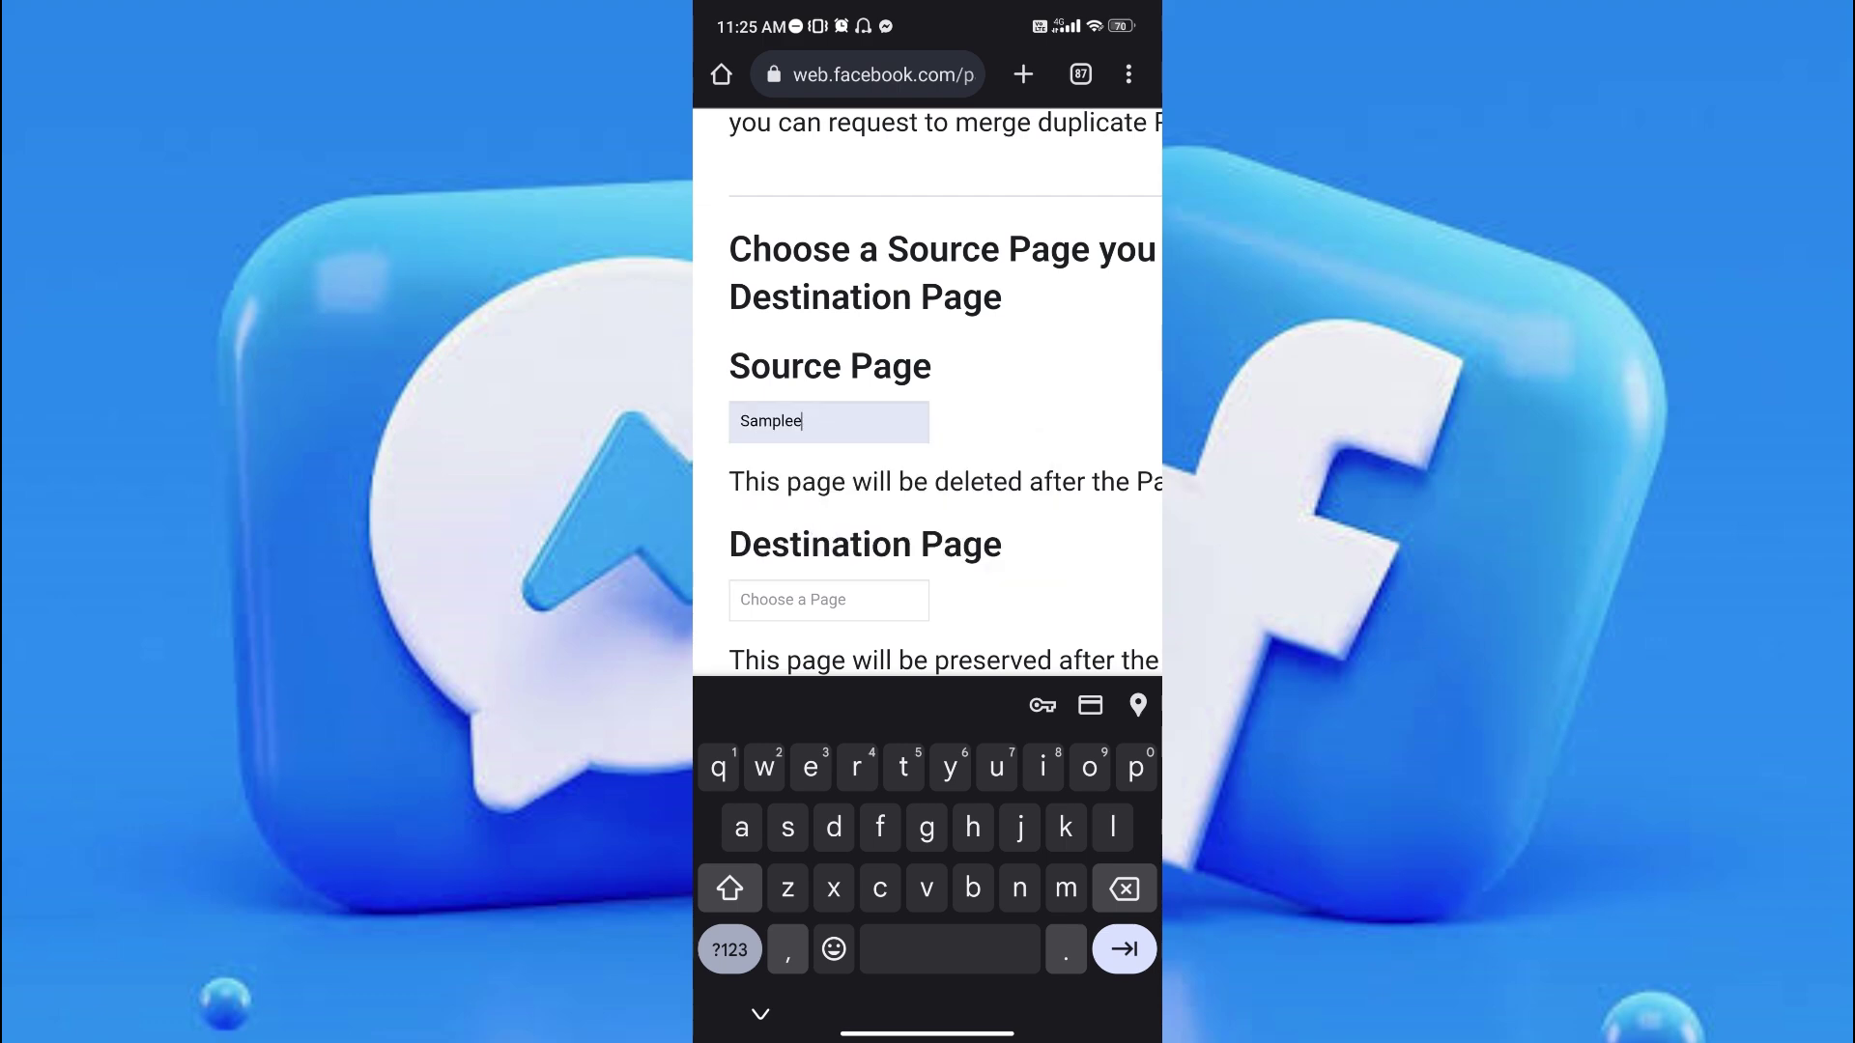
scroll(928, 392, down, 3)
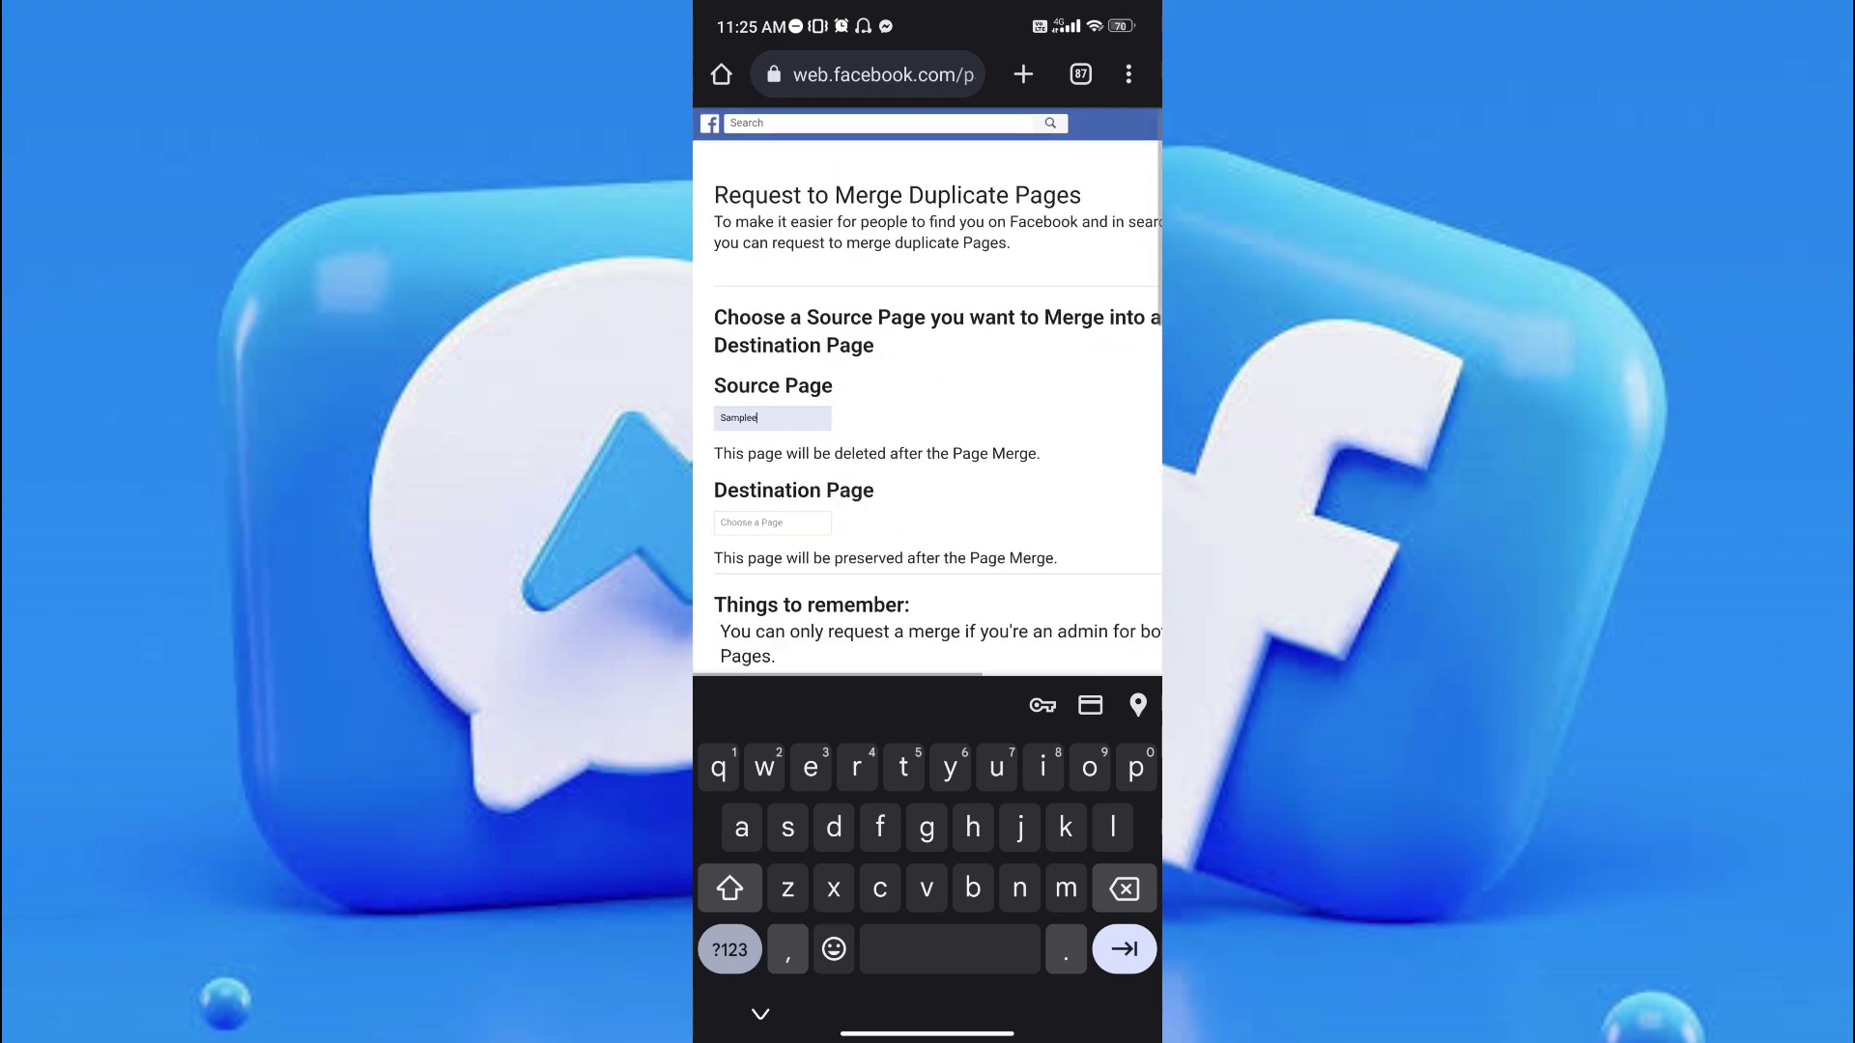
scroll(928, 420, down, 1)
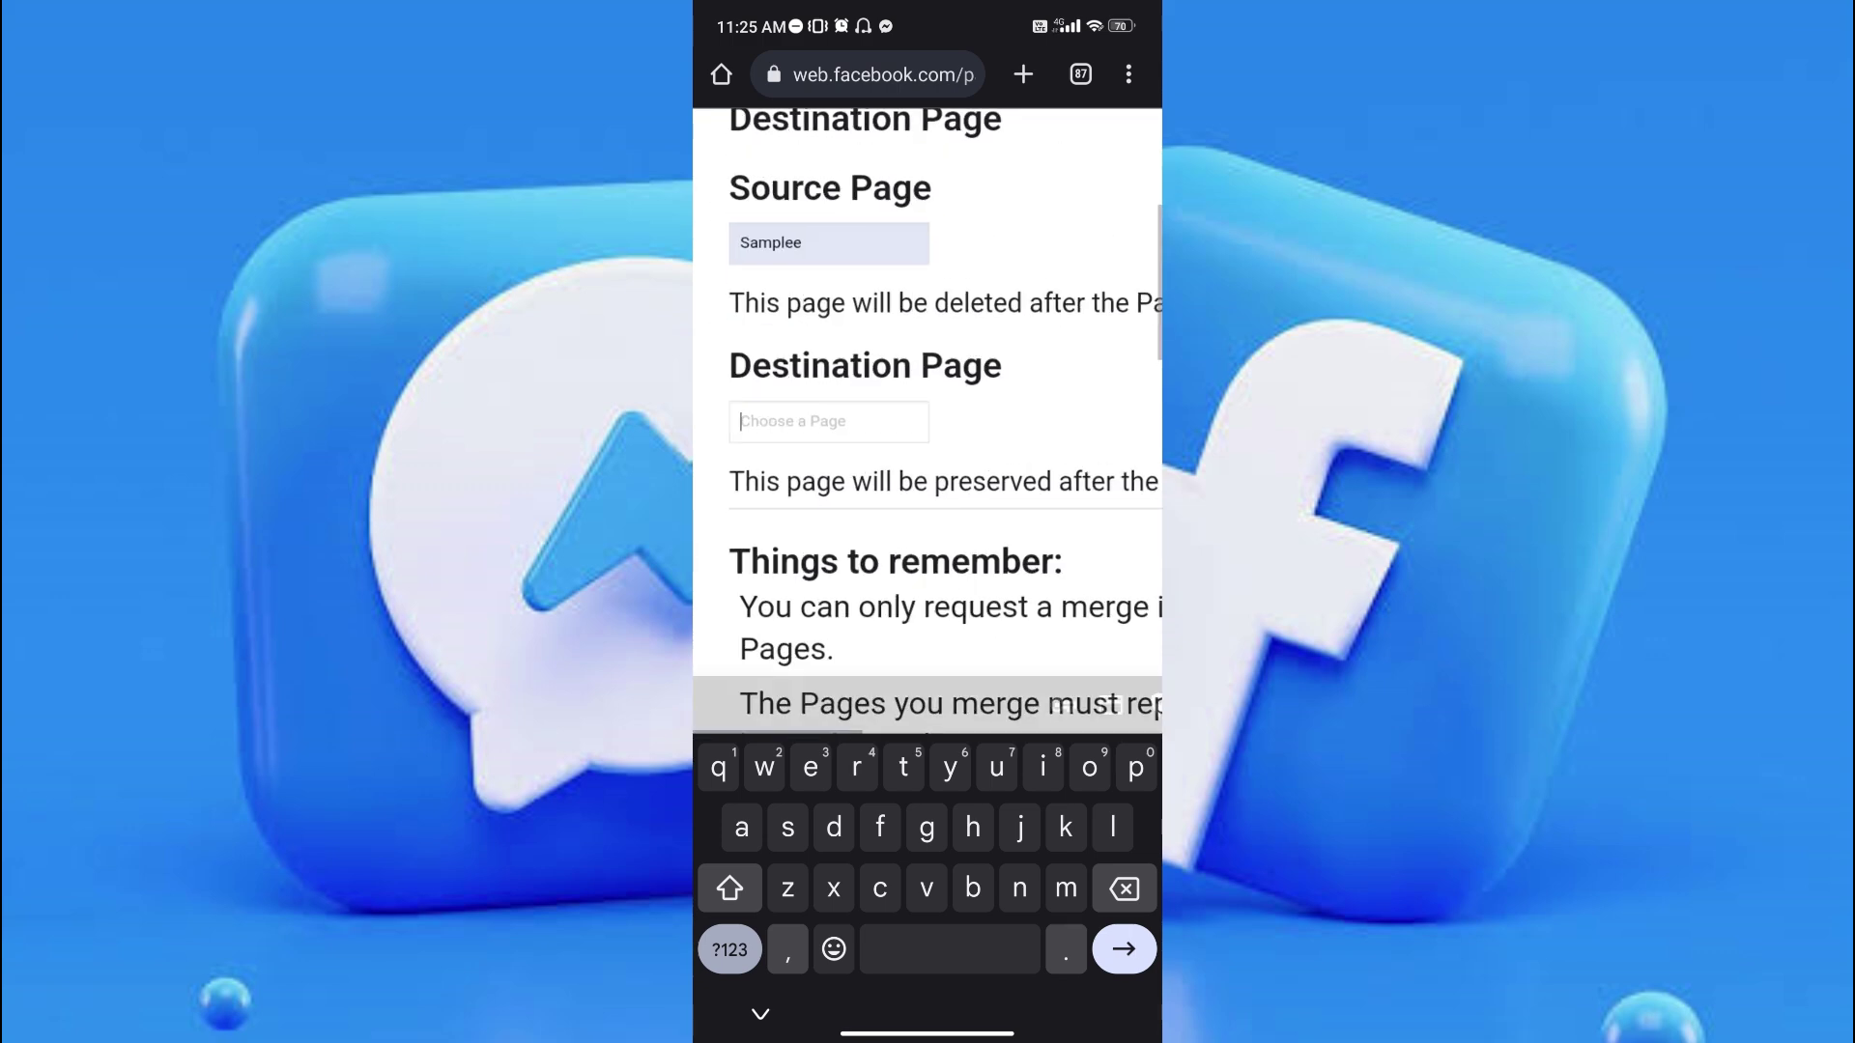
text(sa)
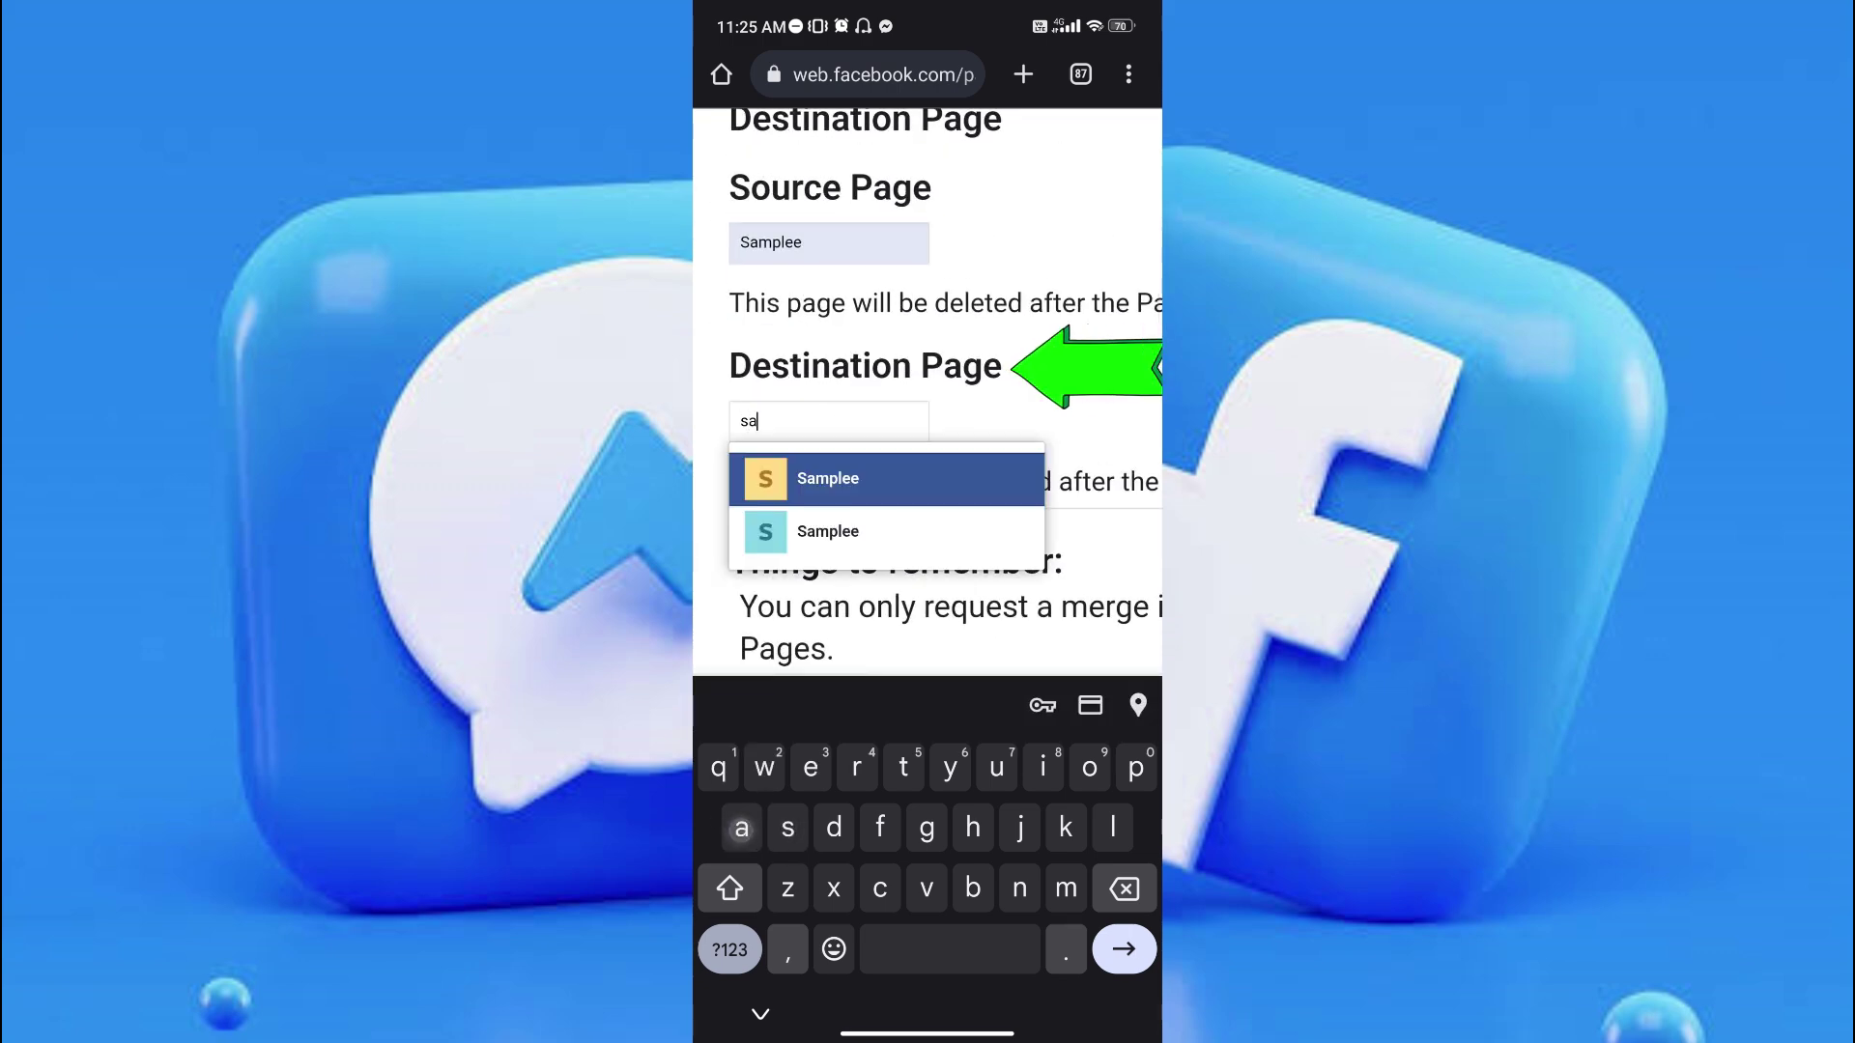
text(m)
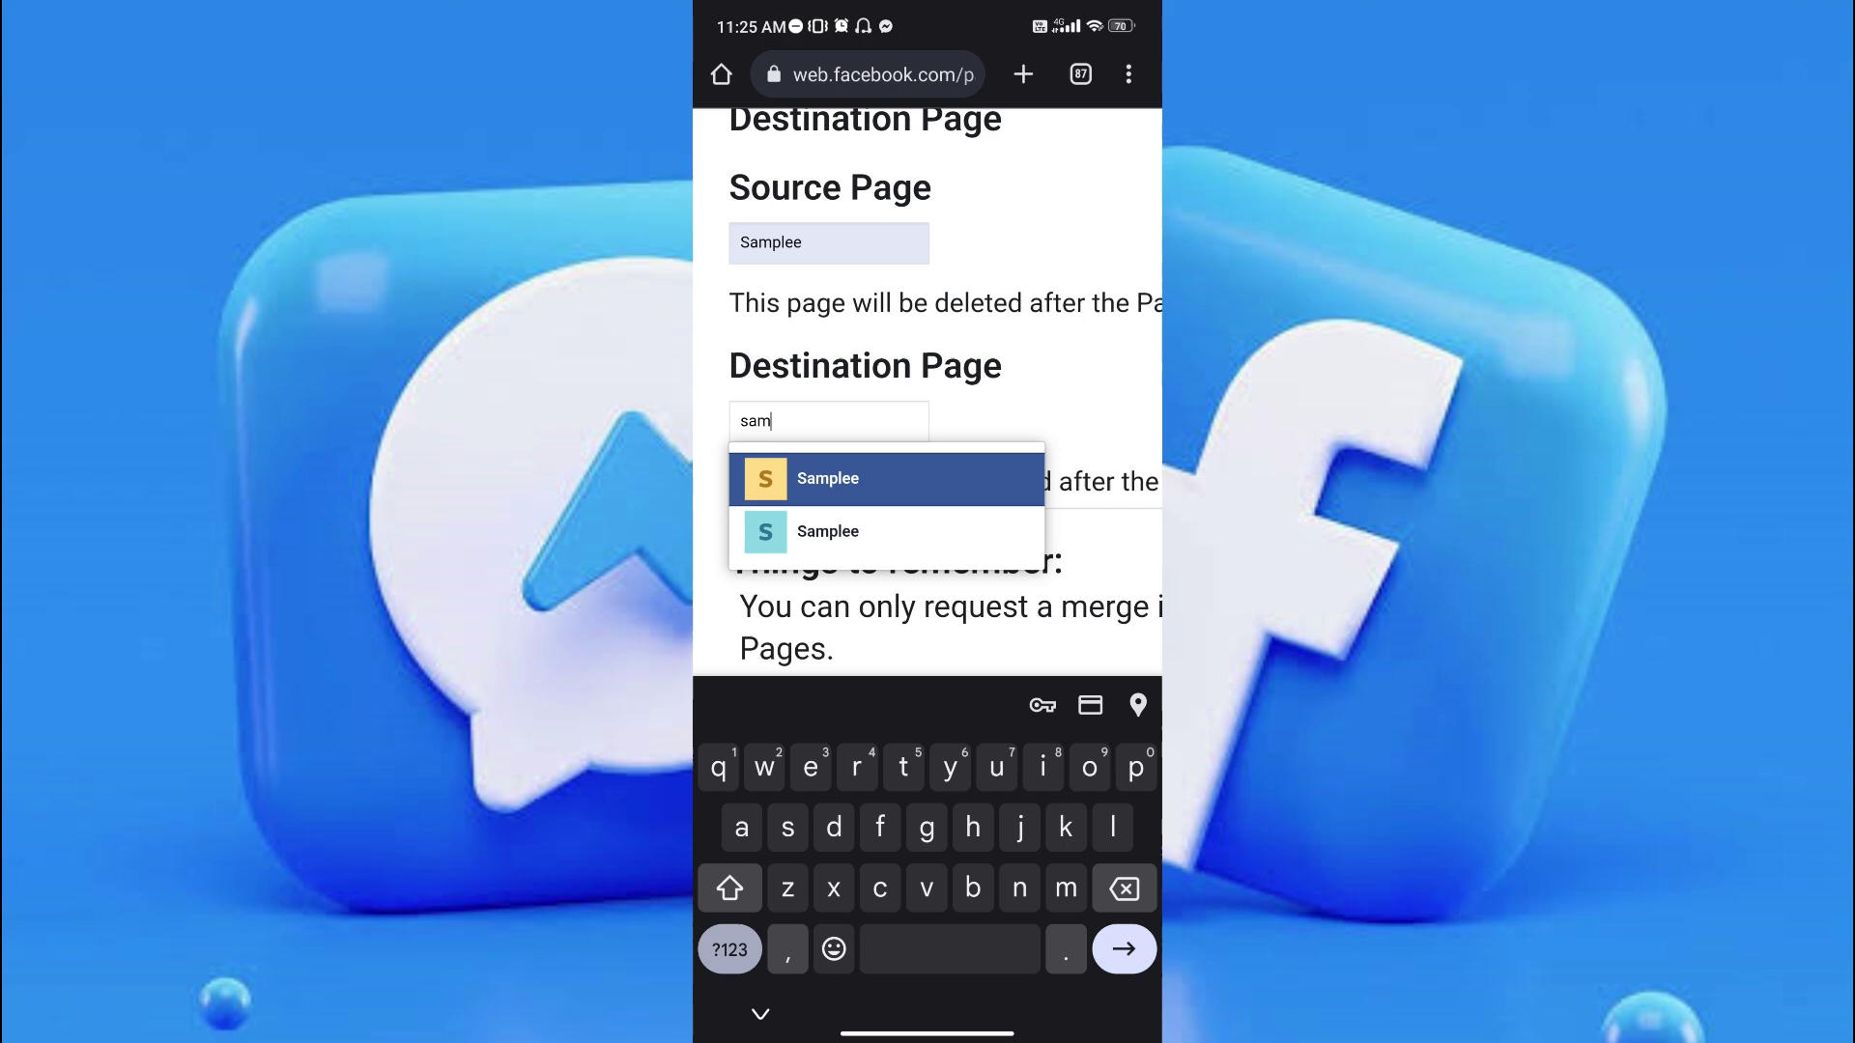
- Pick the other Samplee suggestion for the Destination Page
click(885, 478)
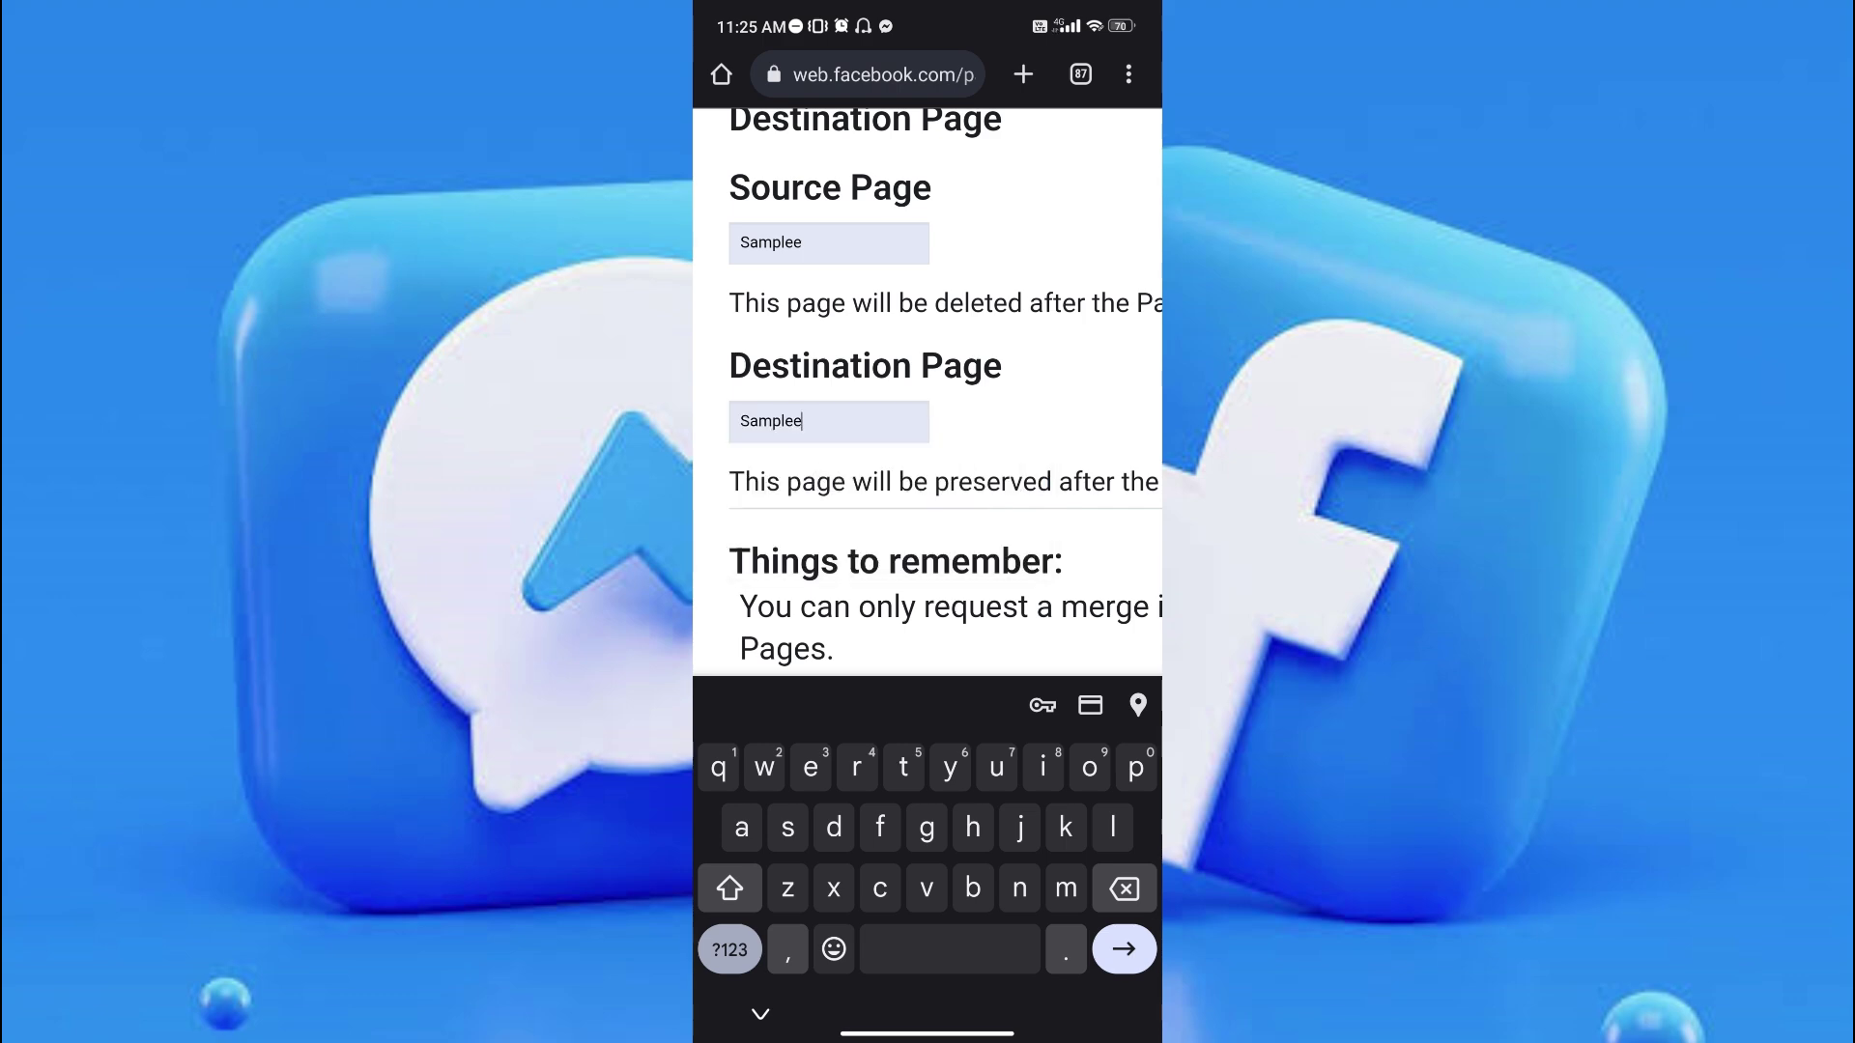
scroll(845, 348, down, 3)
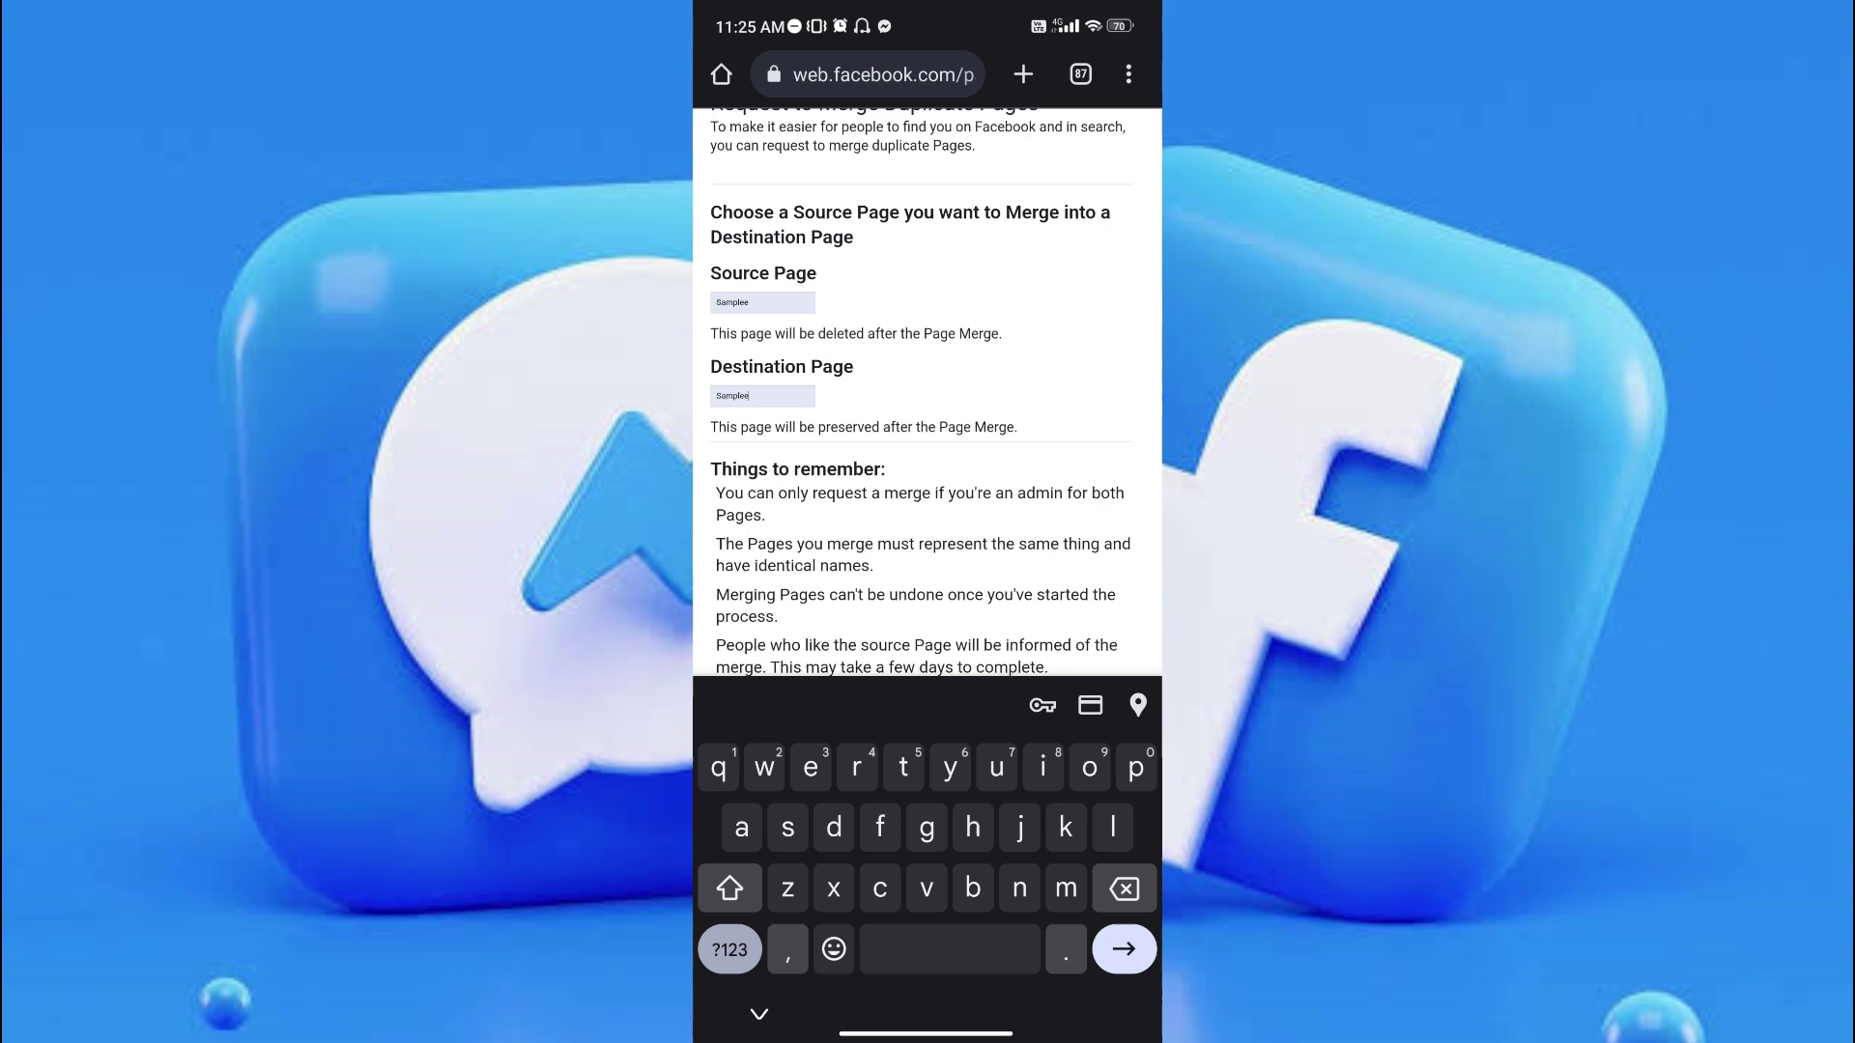
scroll(927, 391, down, 3)
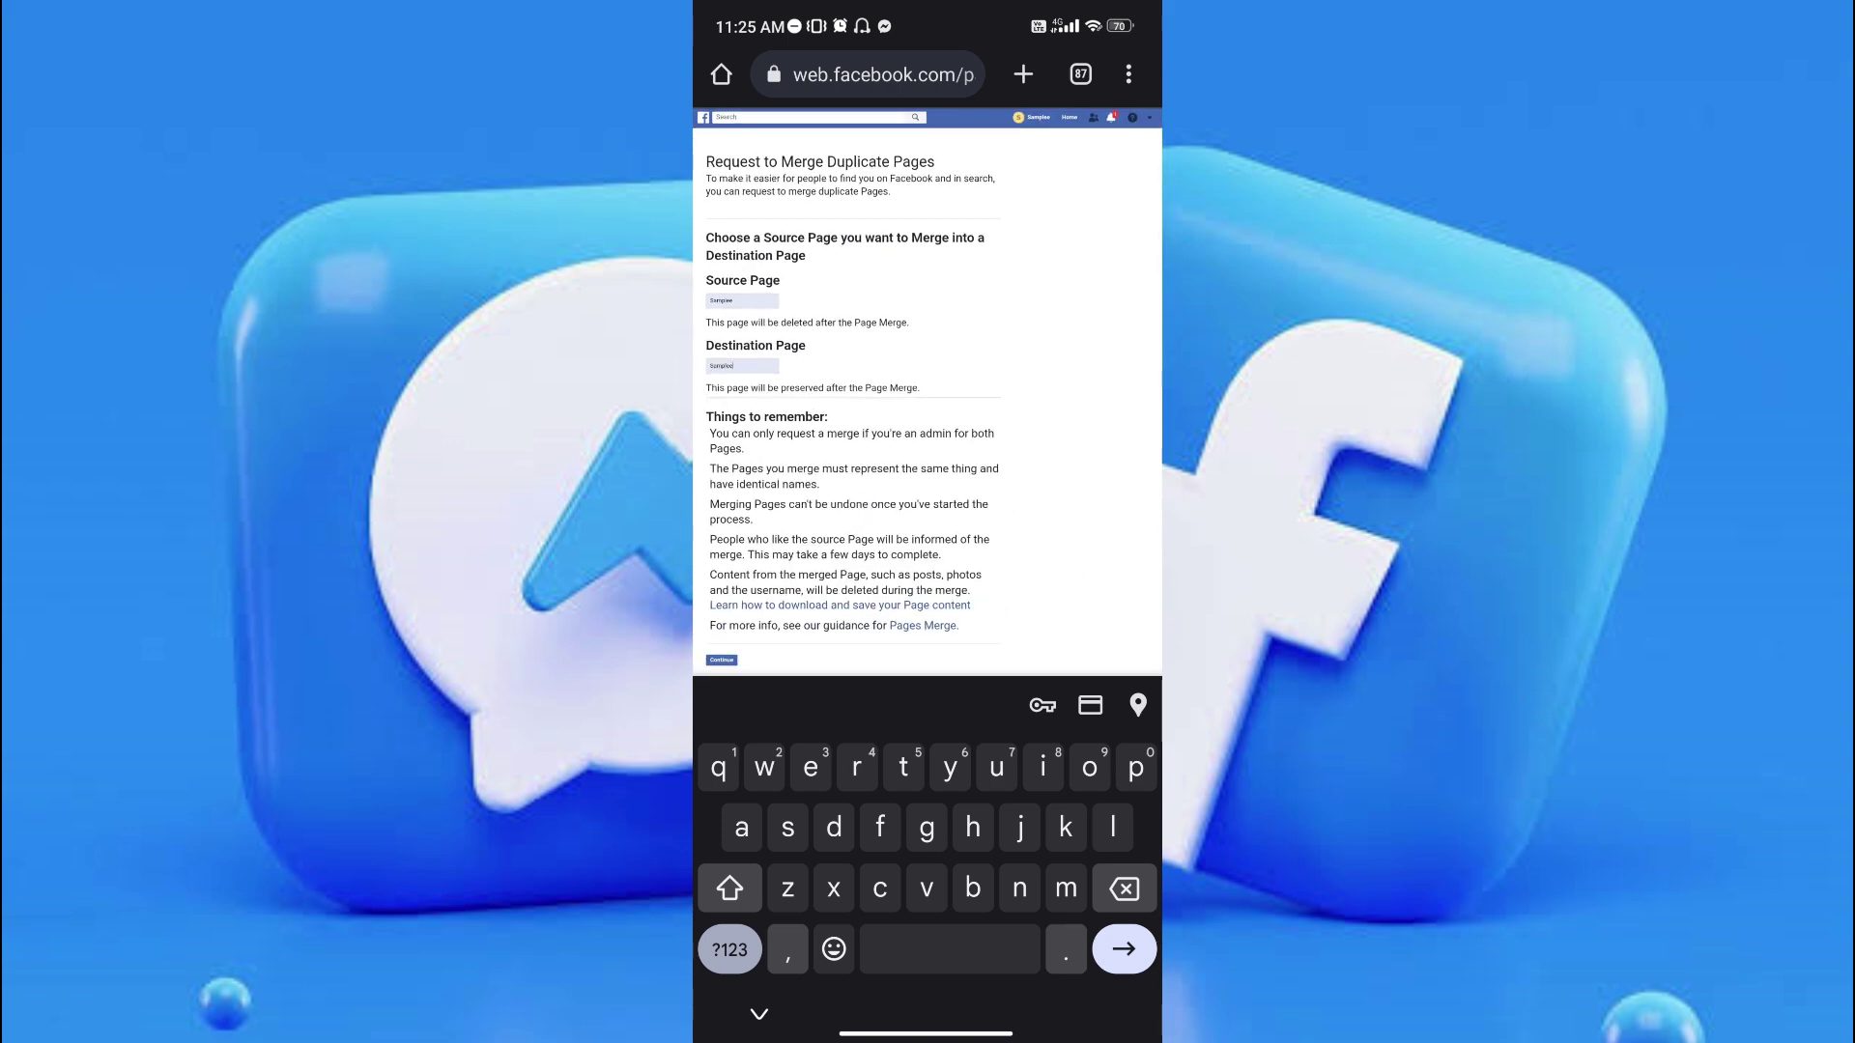
scroll(927, 434, down, 1)
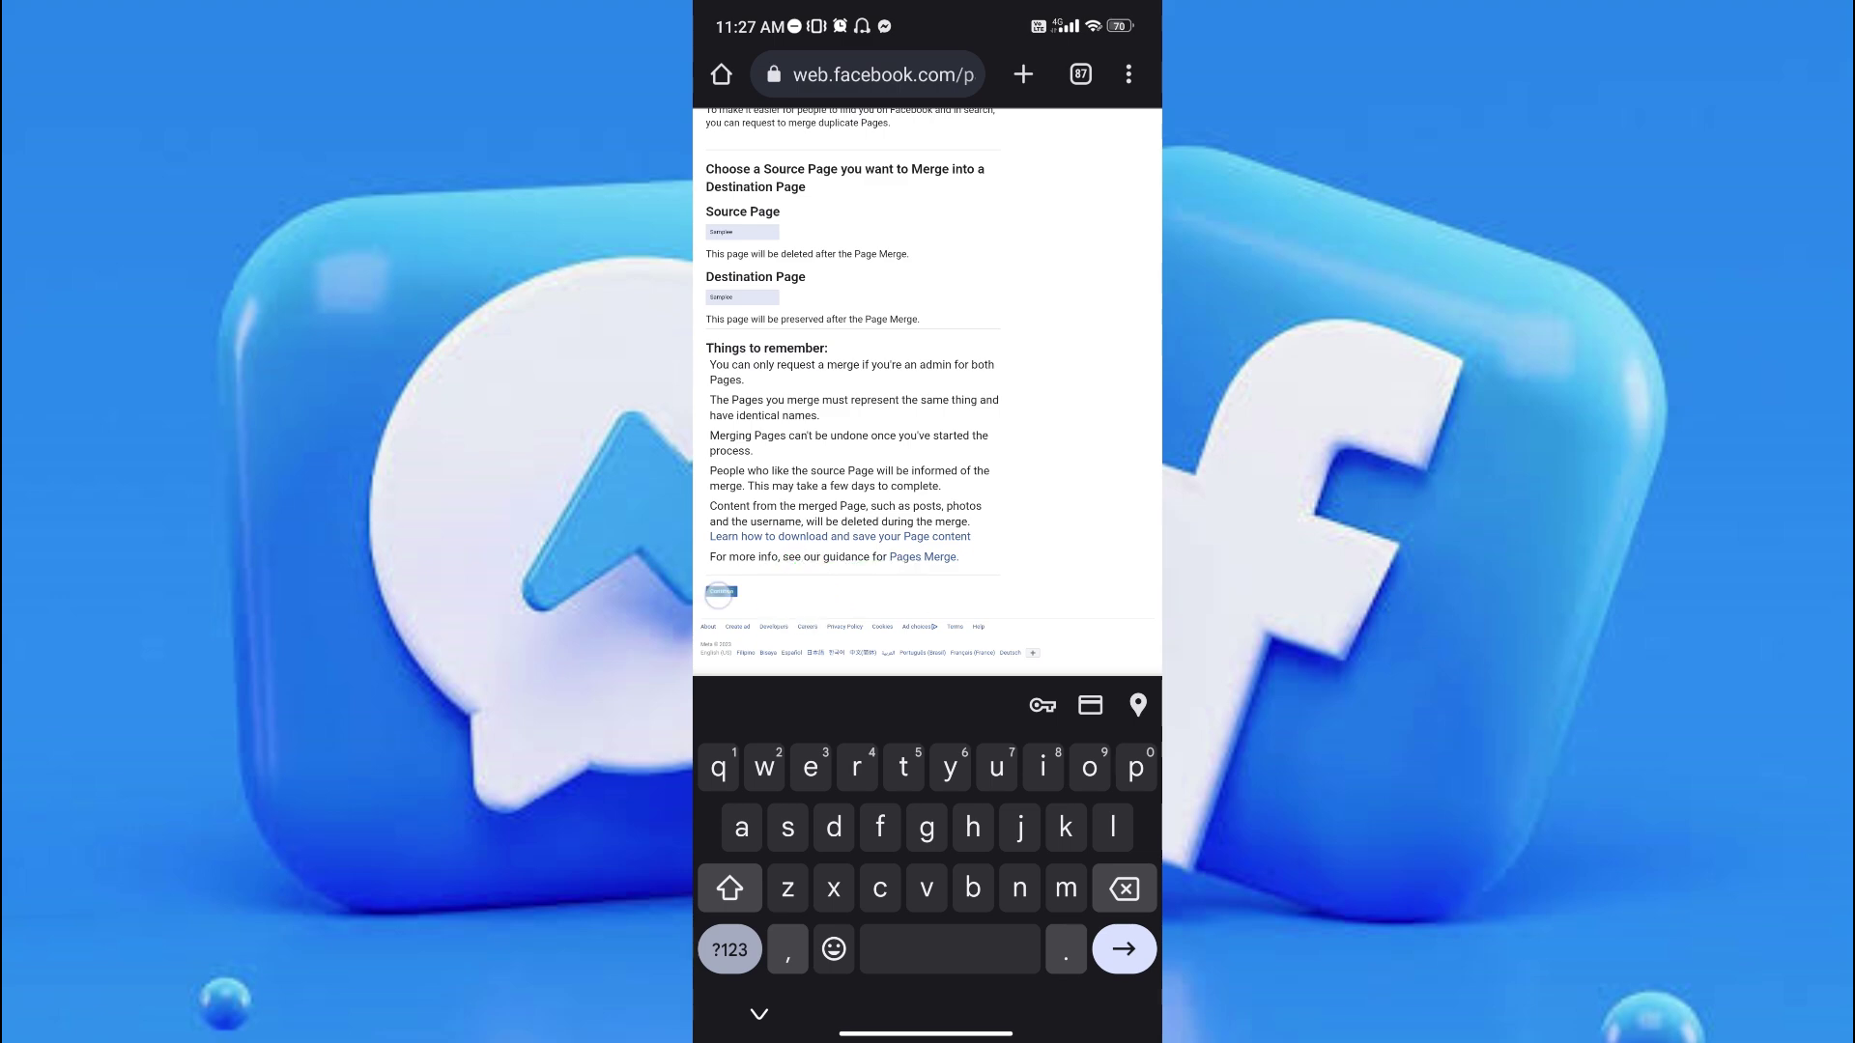
- Continue to the Confirm Page Merge Request dialog for the two Samplee Pages
click(721, 660)
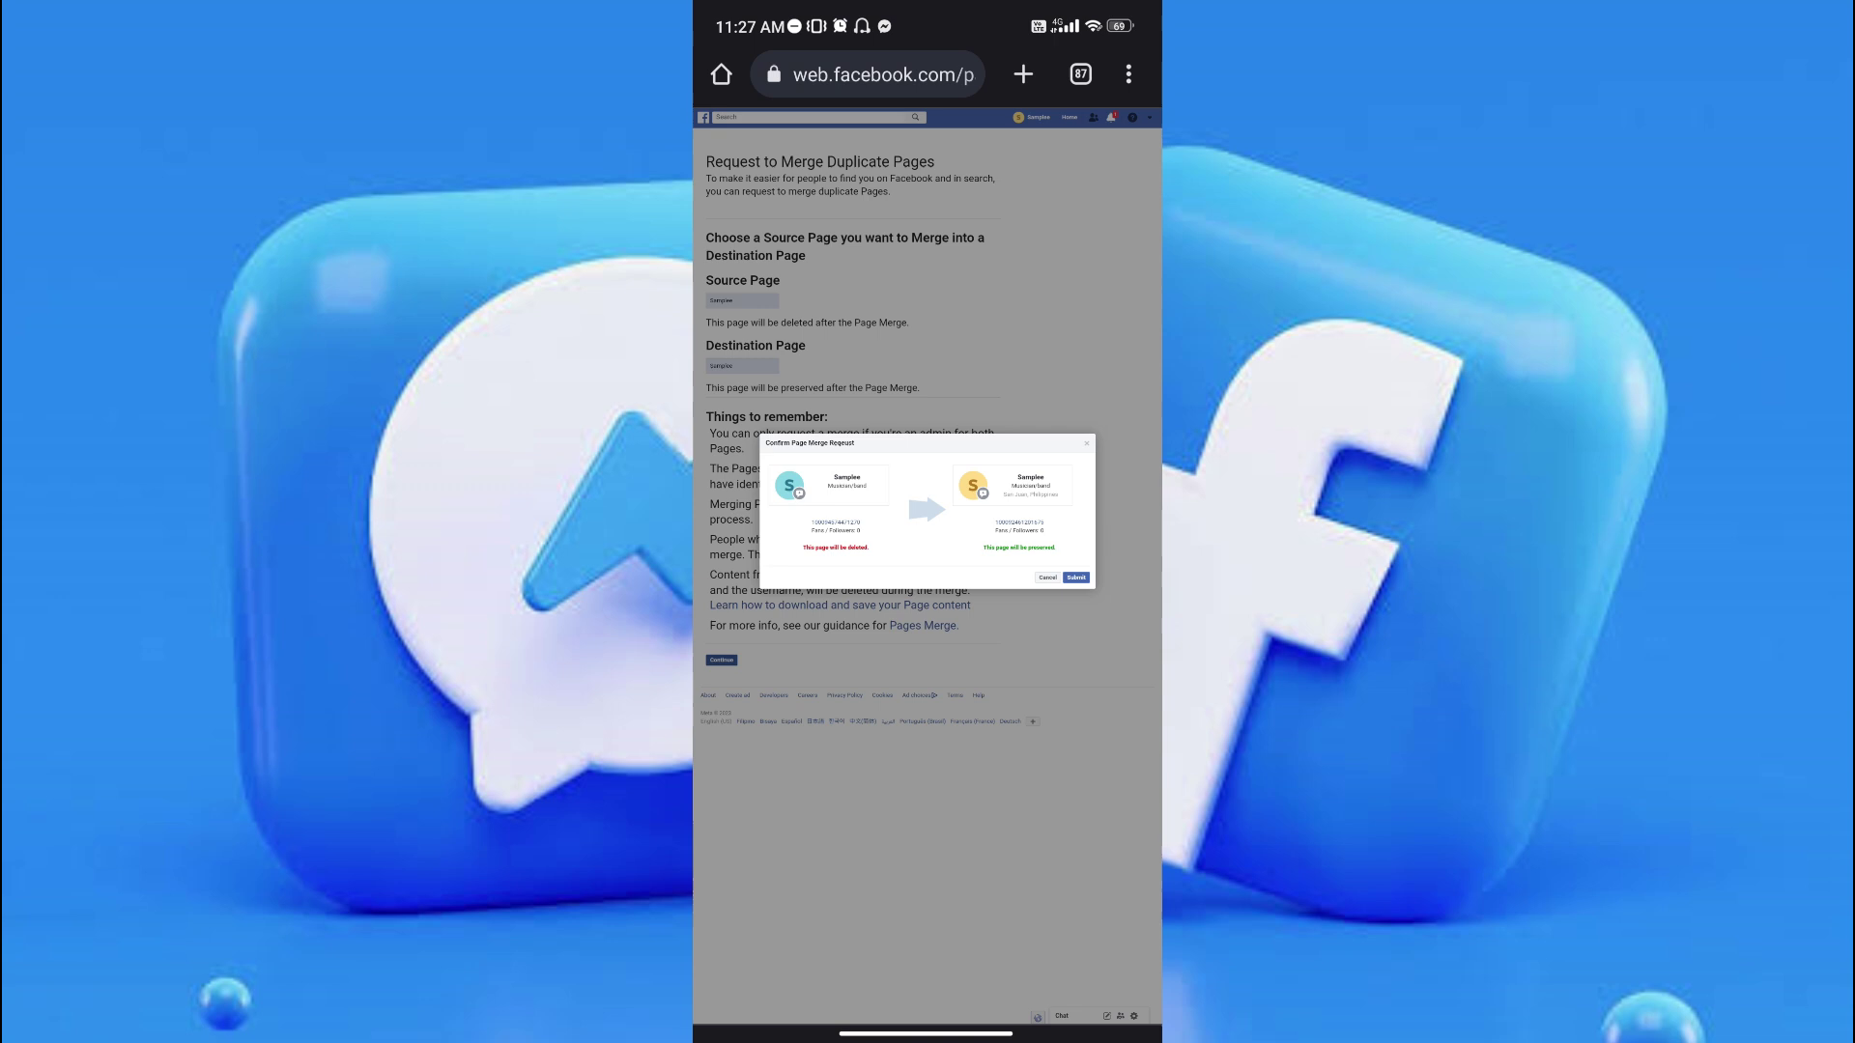
scroll(927, 478, up, 3)
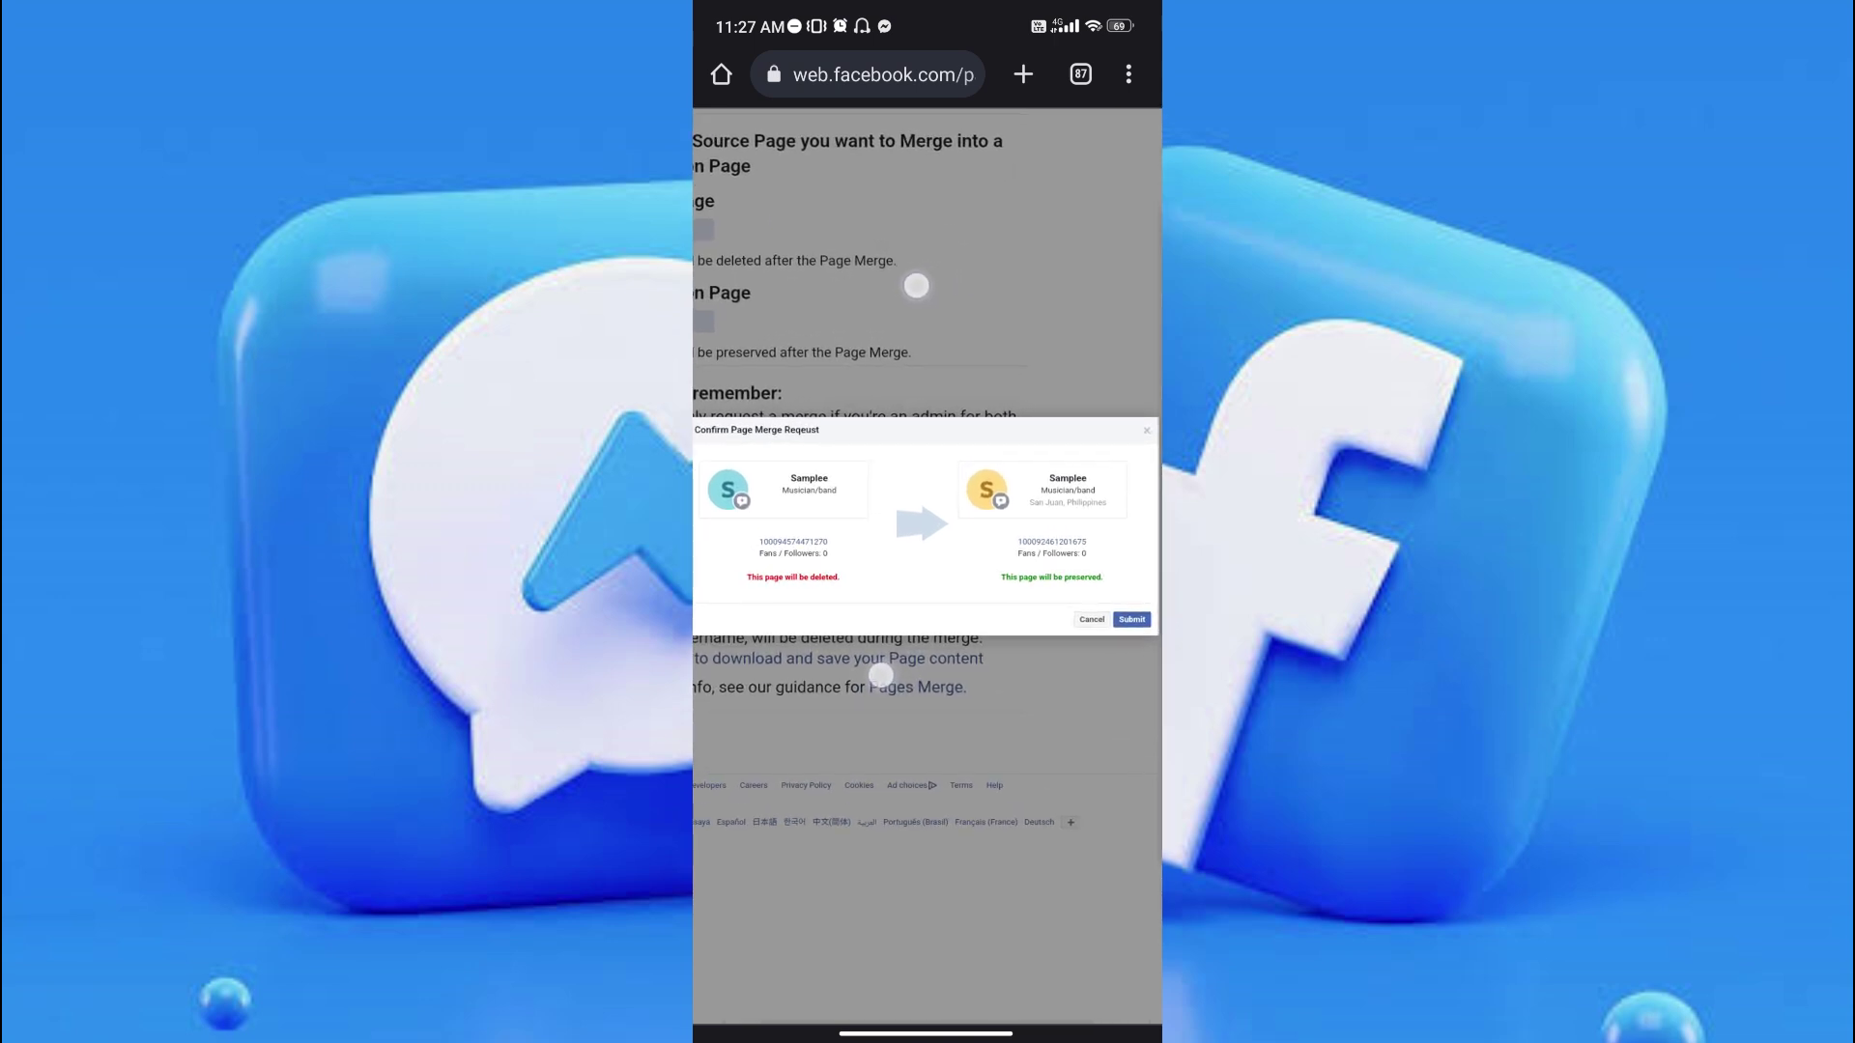